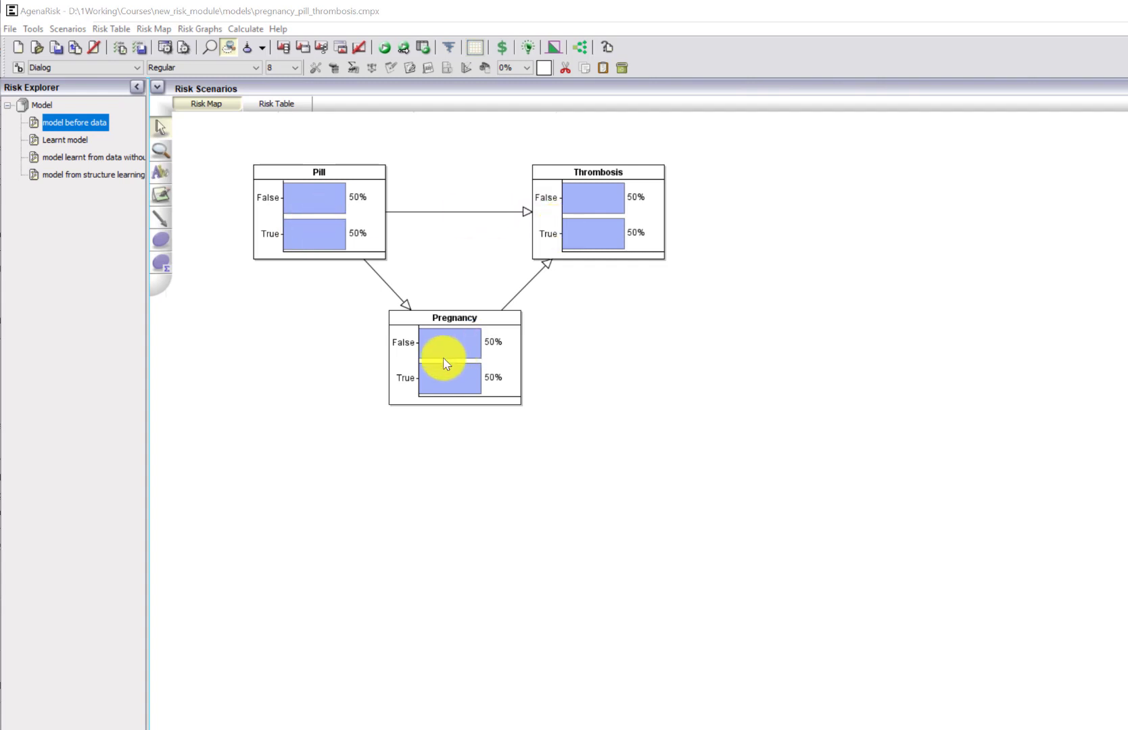
- Inspect the Thrombosis node's probability table, then close it and deselect the node
left_click(572, 220)
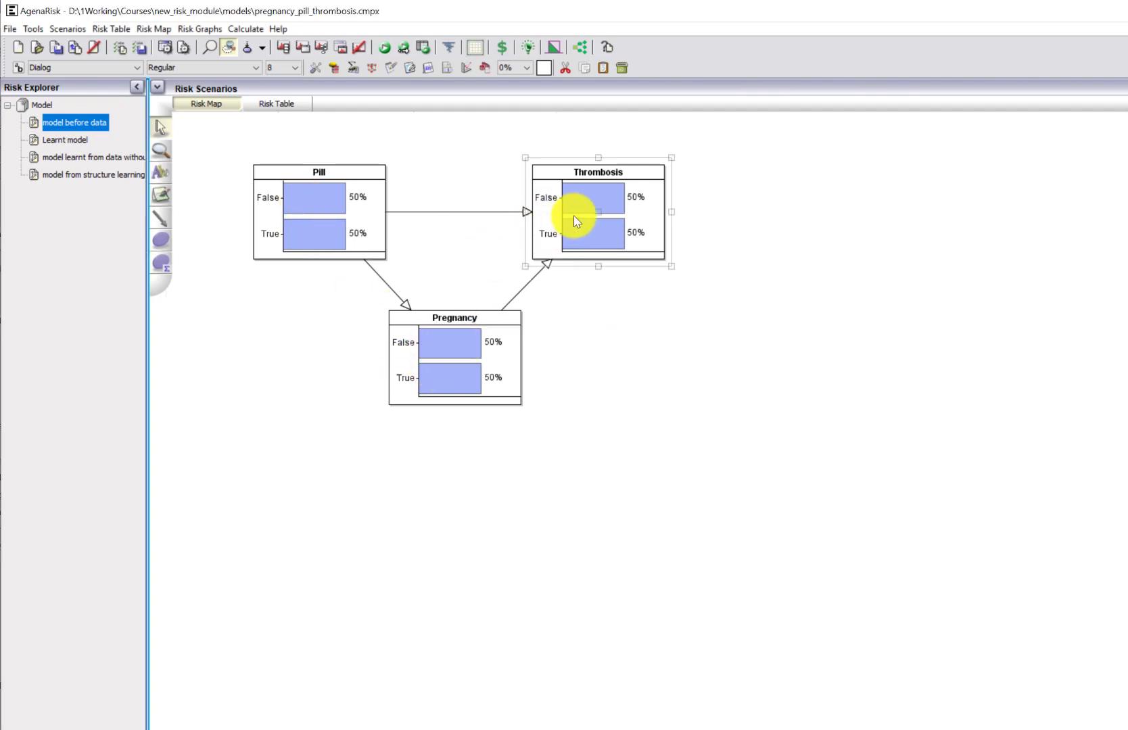
left_click(351, 68)
left_click(873, 96)
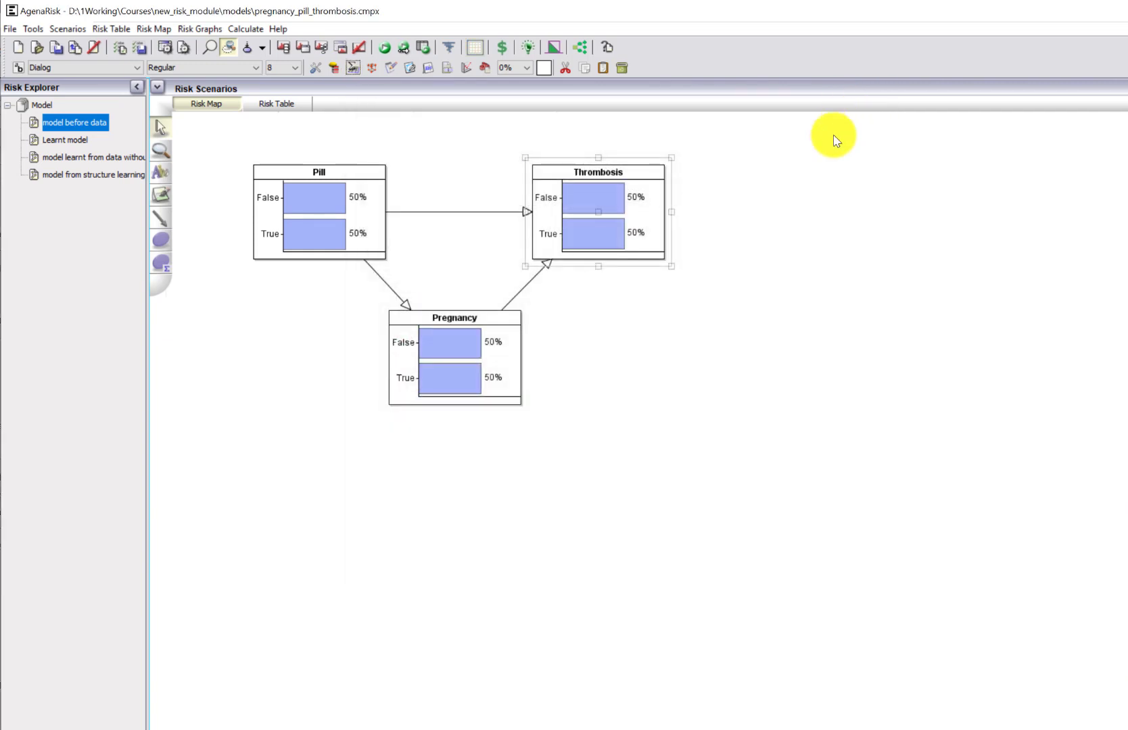
left_click(591, 519)
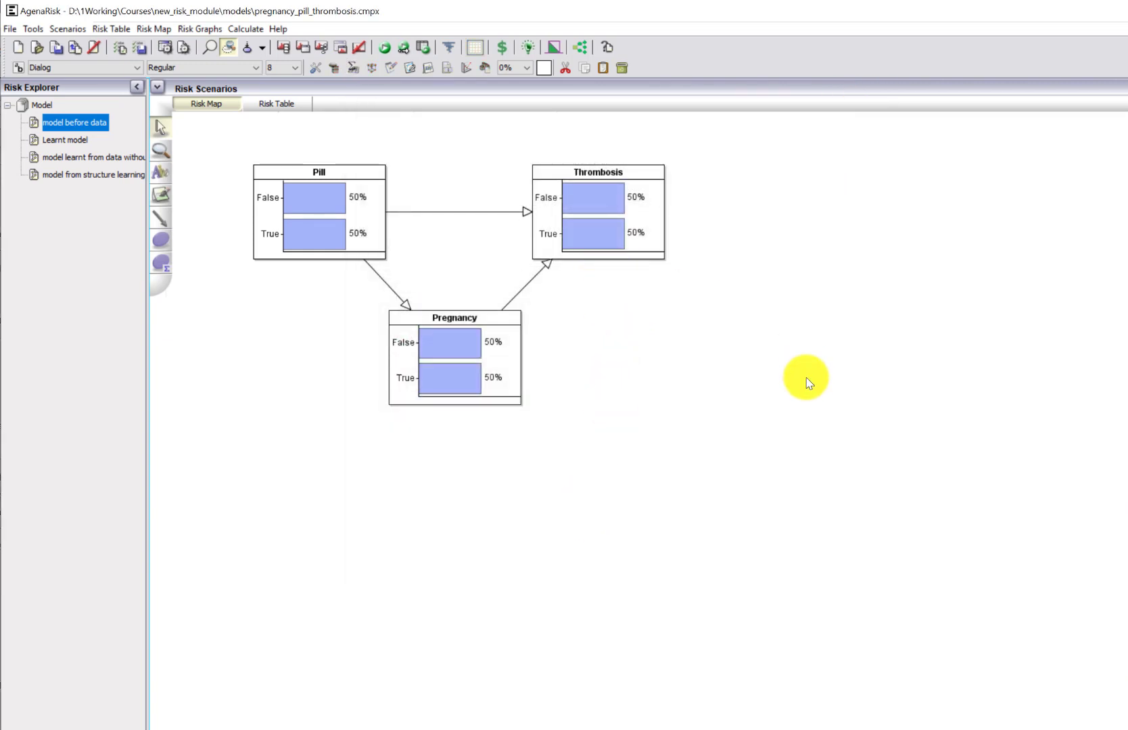
- Learn probabilities from thrombosis.csv (3 variables, 200 rows) via Learning from Data
left_click(528, 54)
left_click(437, 348)
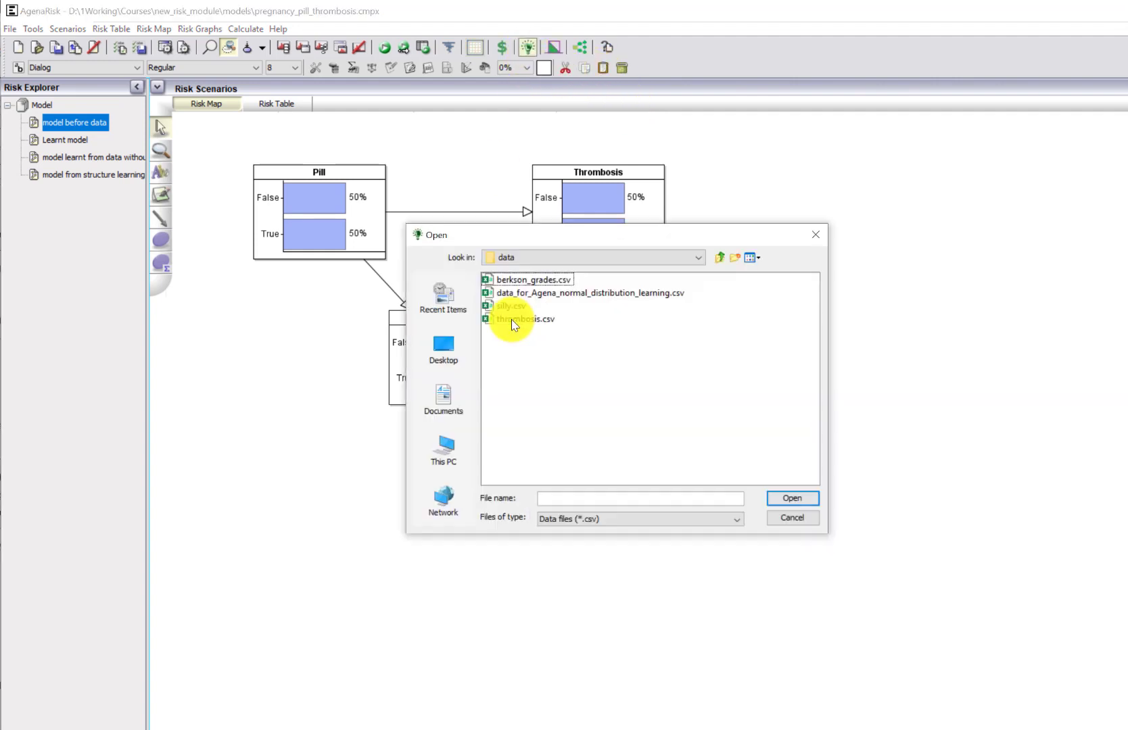
double_click(512, 319)
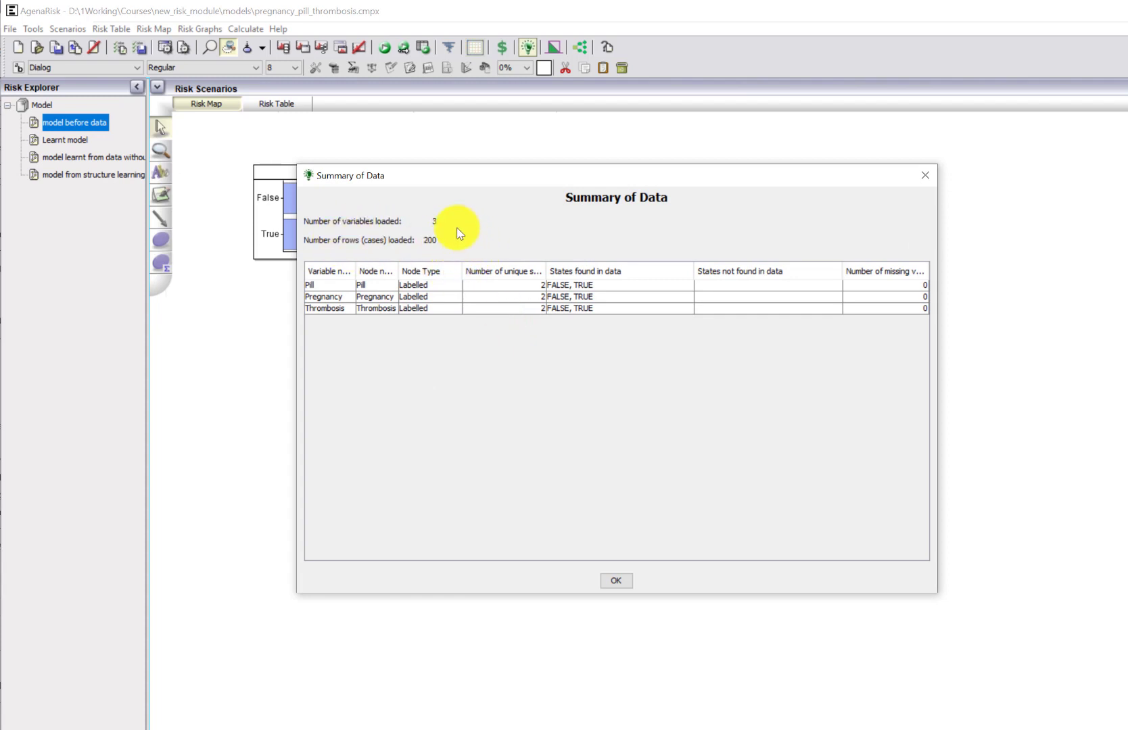
left_click(615, 581)
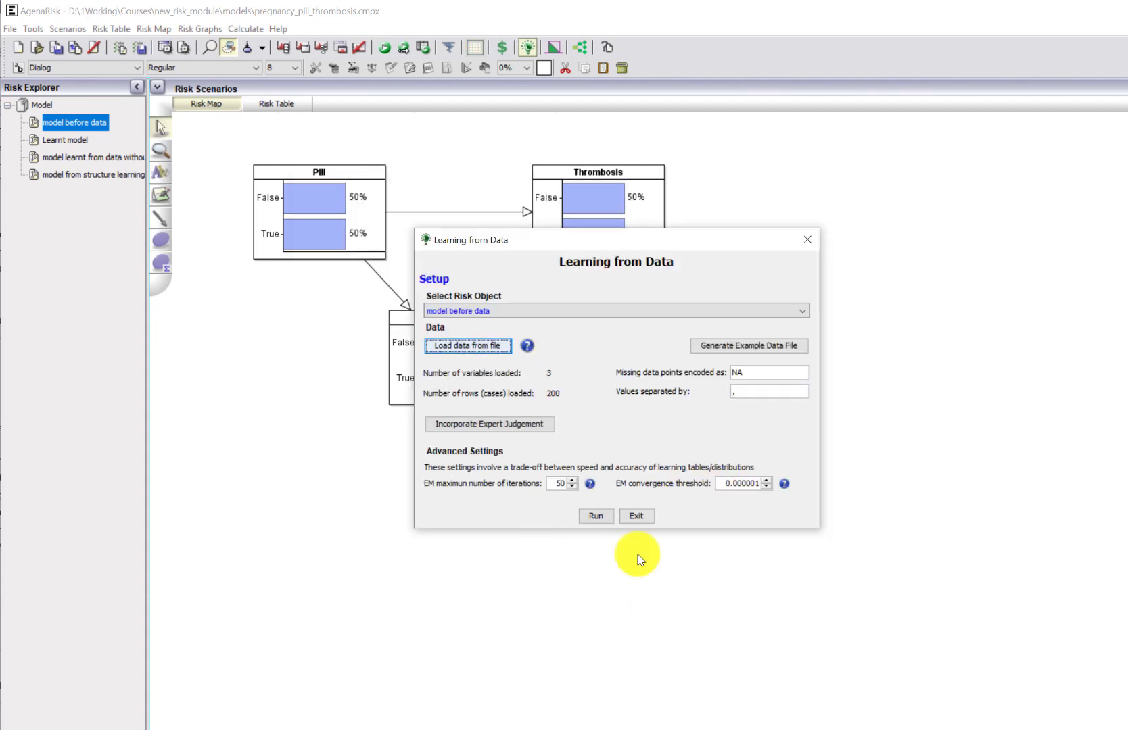
left_click(591, 516)
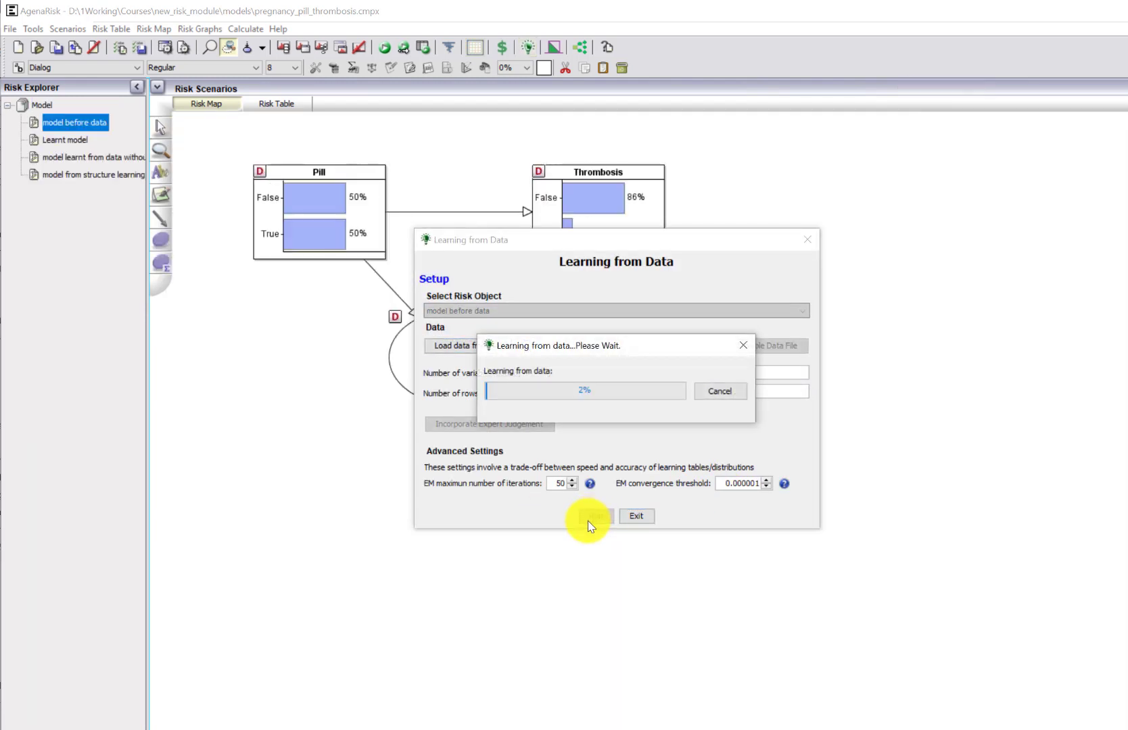
left_click(618, 404)
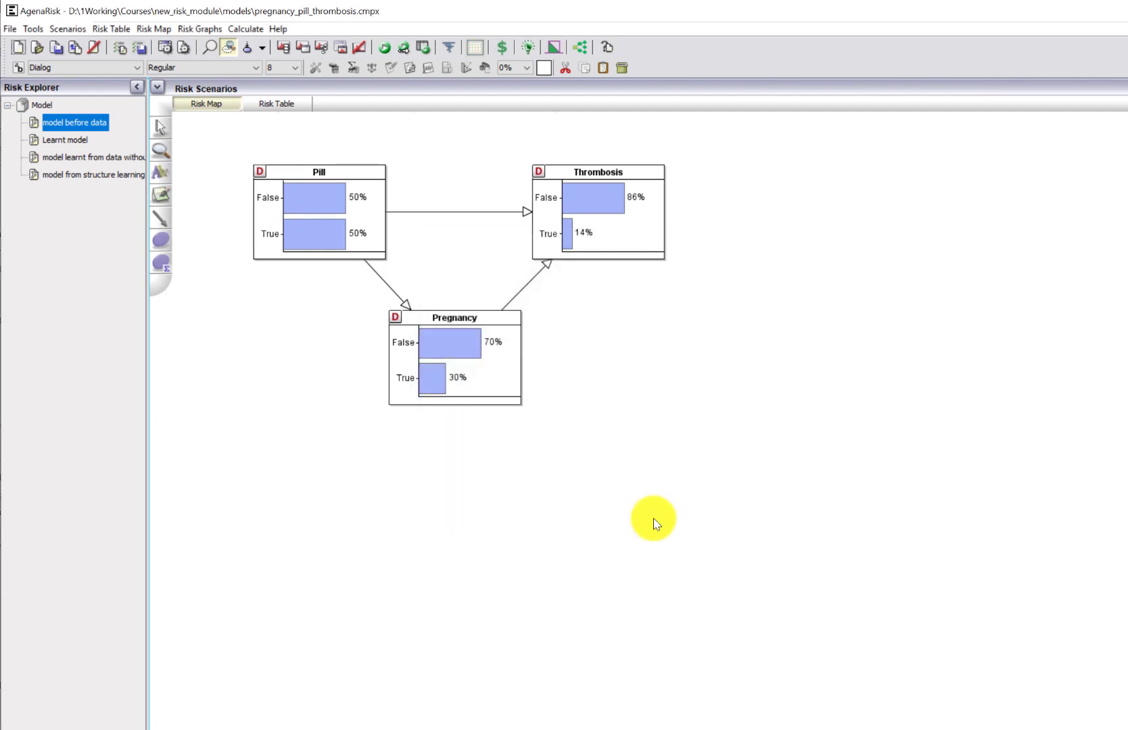
left_click(635, 232)
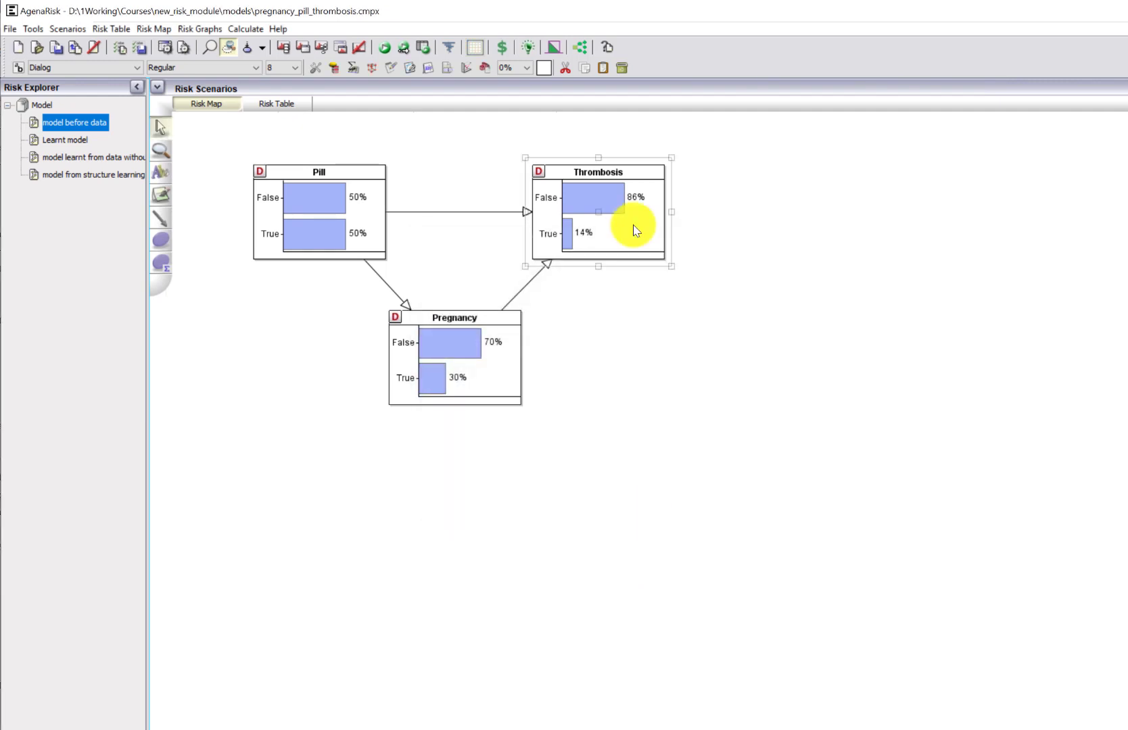
left_click(357, 68)
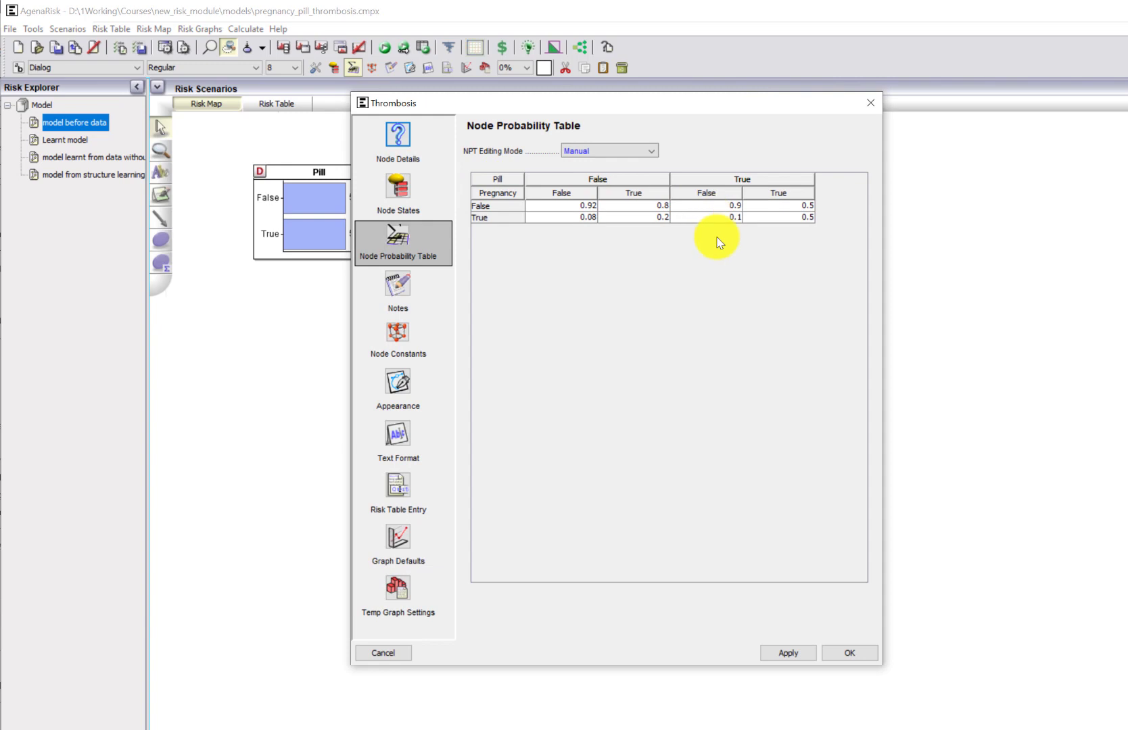
left_click(871, 105)
left_click(481, 351)
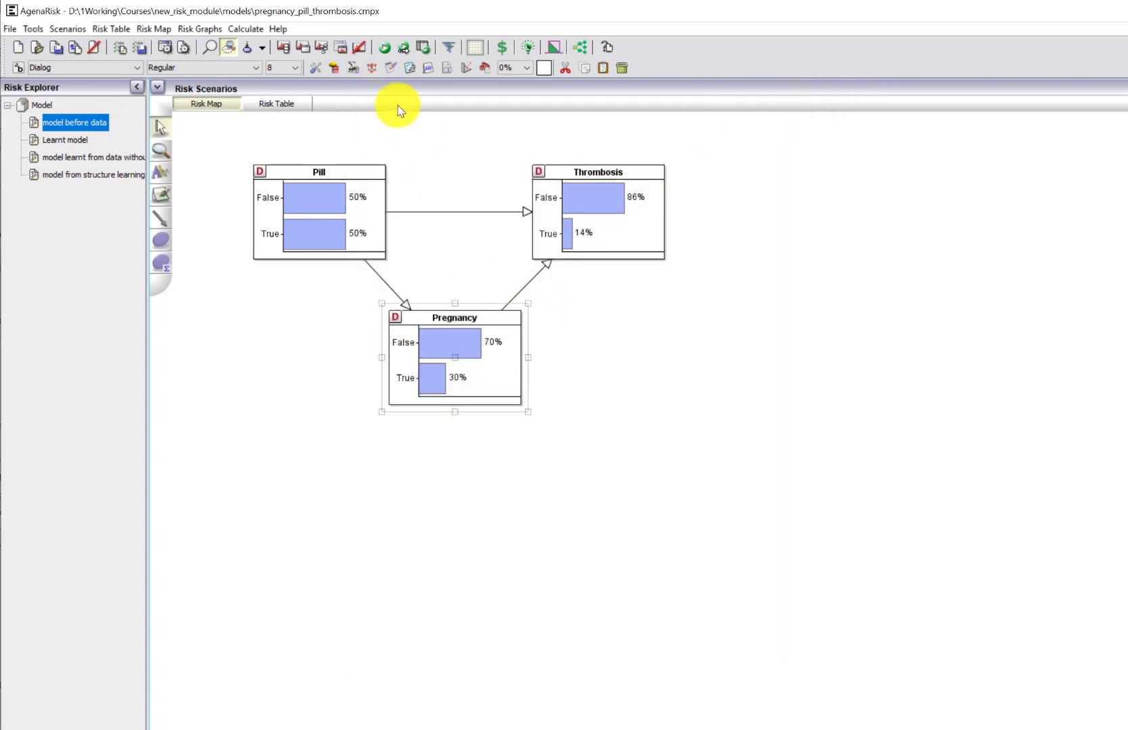
left_click(355, 68)
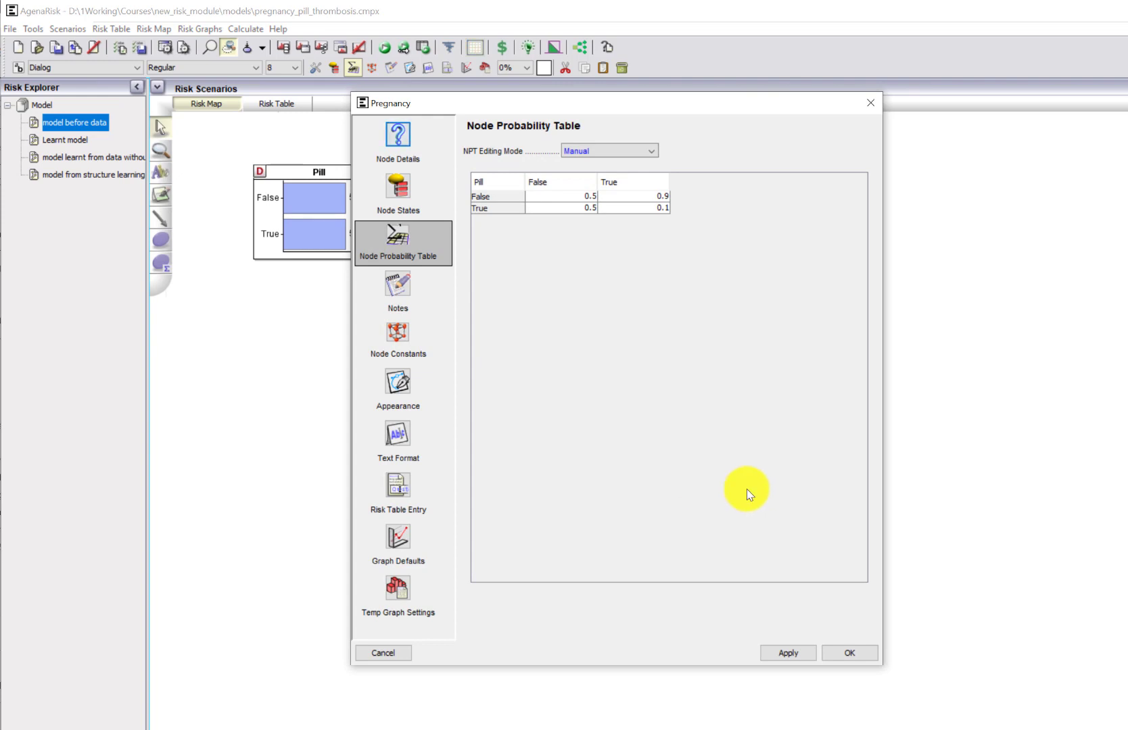
key("Escape")
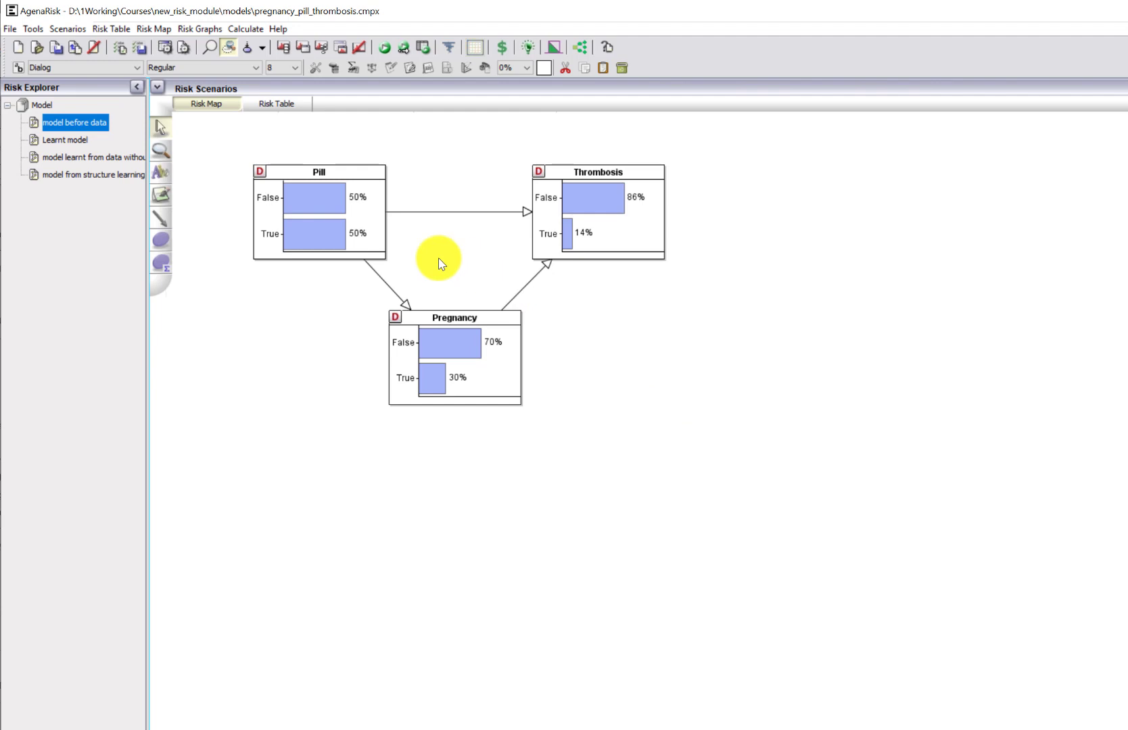
- Observe Pill as True in Scenario 1 and recalculate the model
right_click(323, 217)
mouse_move(447, 240)
mouse_move(517, 243)
left_click(592, 260)
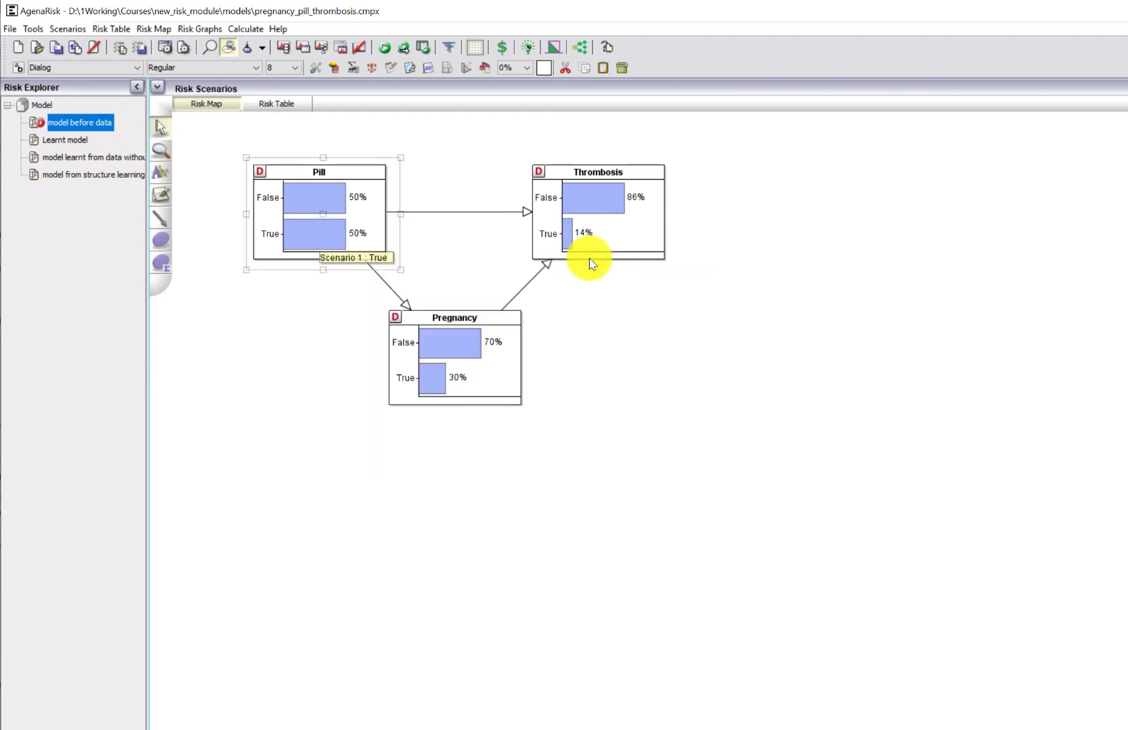
left_click(386, 48)
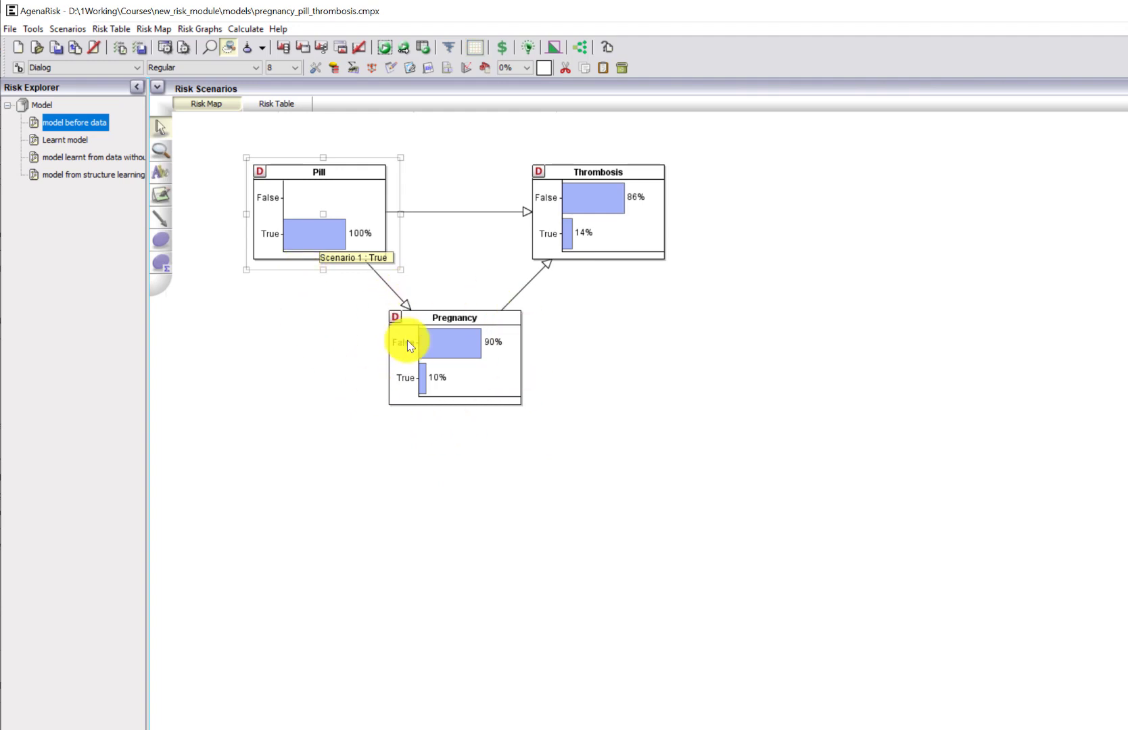
- Change Pill's observation to False and recalculate, giving Pregnancy 50/50, Thrombosis 86/14
right_click(338, 196)
mouse_move(422, 224)
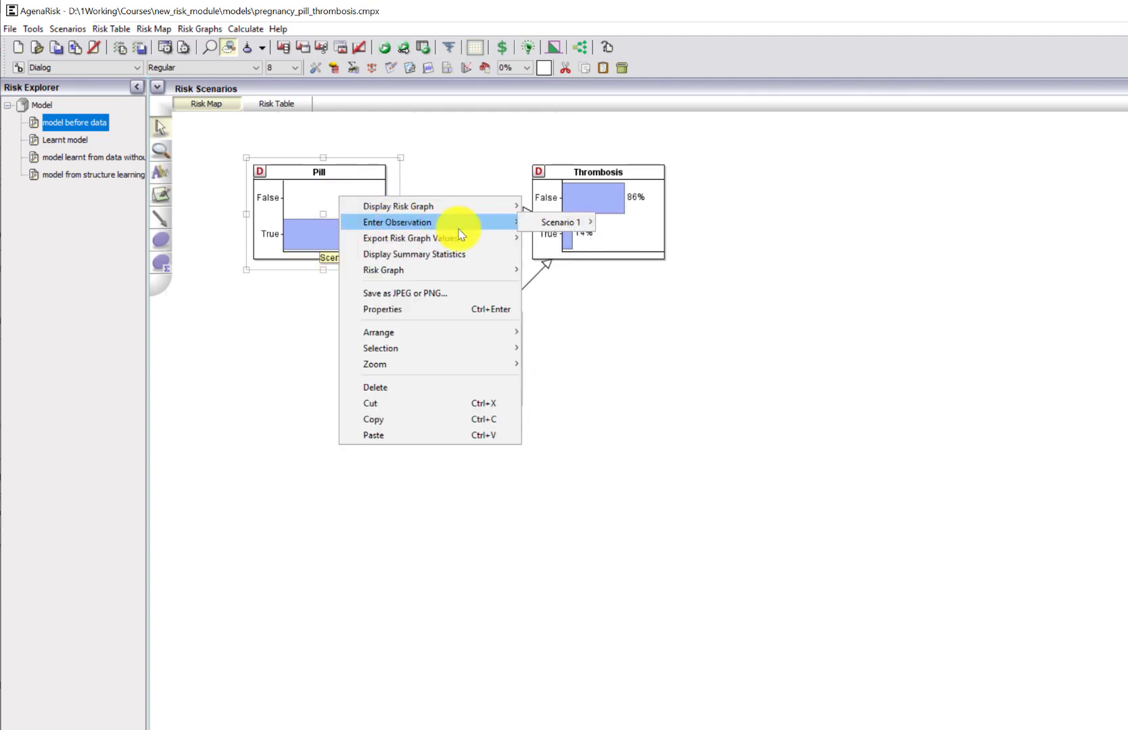
mouse_move(529, 229)
left_click(639, 224)
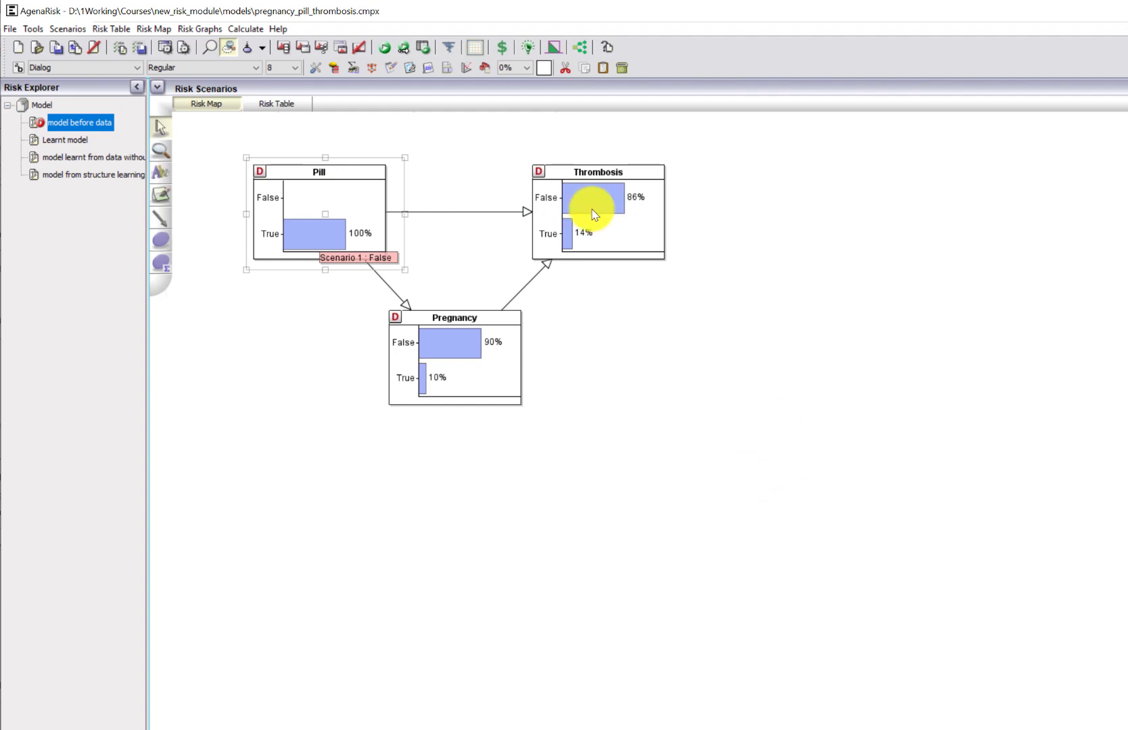
left_click(384, 47)
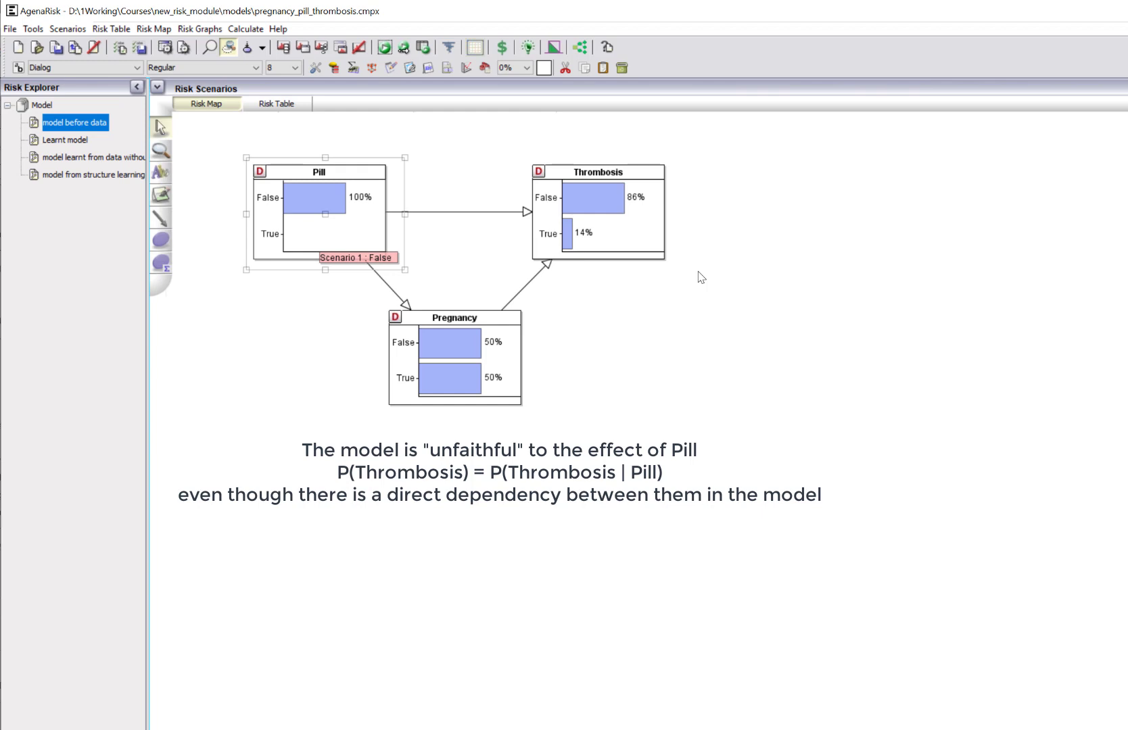
- Observe Pregnancy as False, clear Pill's observation, and recalculate
right_click(498, 370)
mouse_move(544, 394)
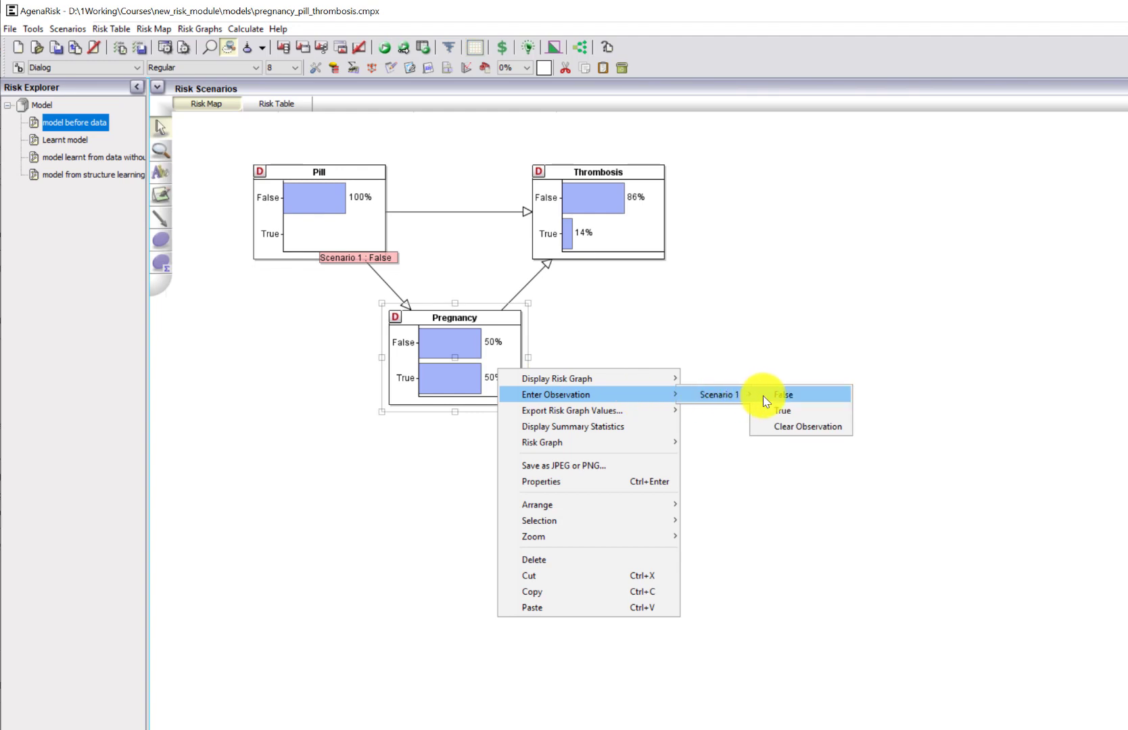
left_click(762, 396)
right_click(336, 221)
mouse_move(415, 244)
mouse_move(534, 244)
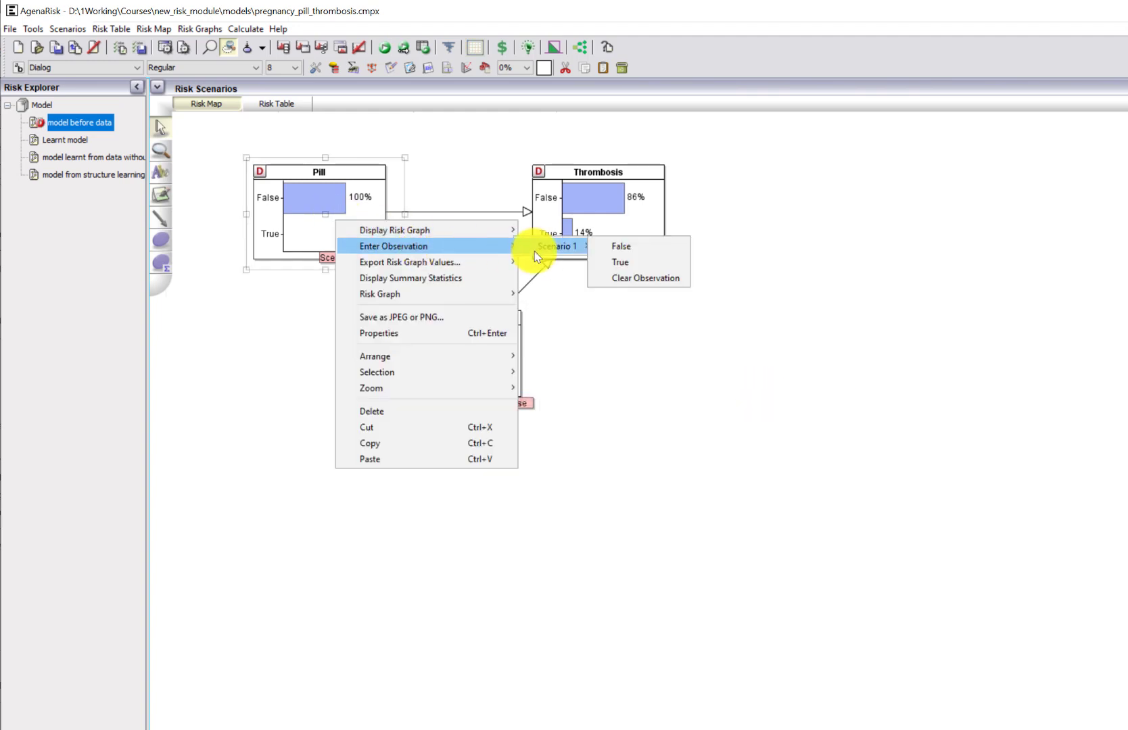
left_click(617, 279)
left_click(384, 45)
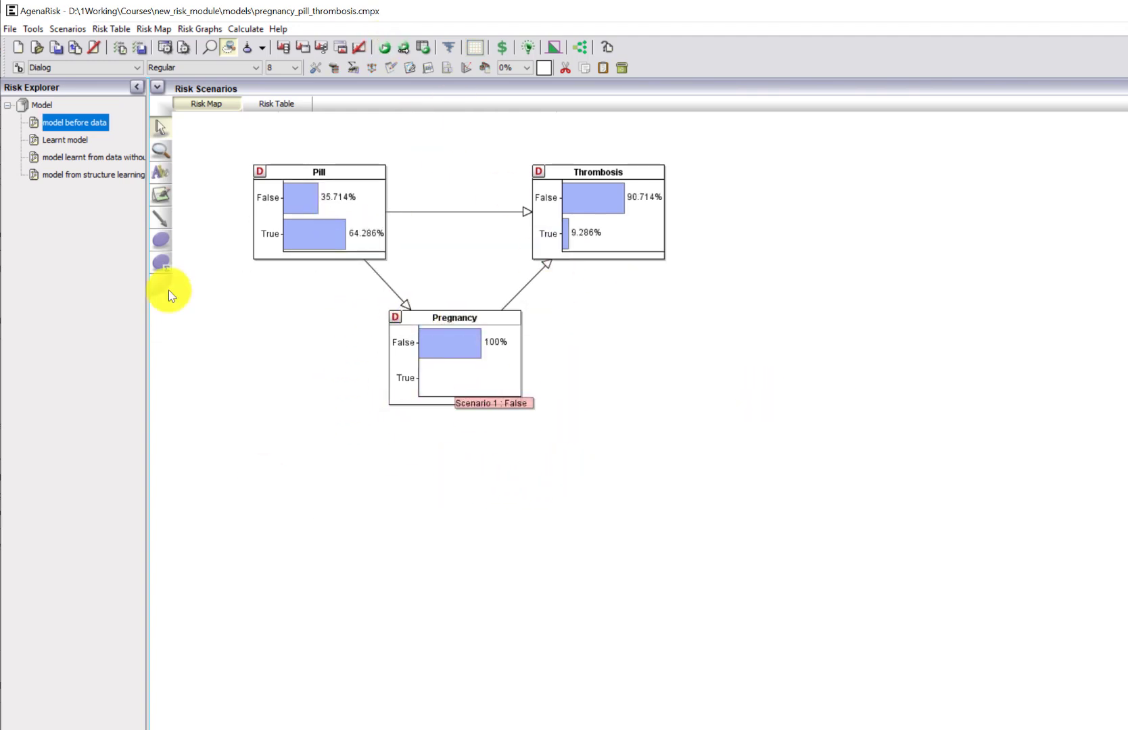
- Recalculate with Pill observed False, then again with Pill observed True
left_click(360, 216)
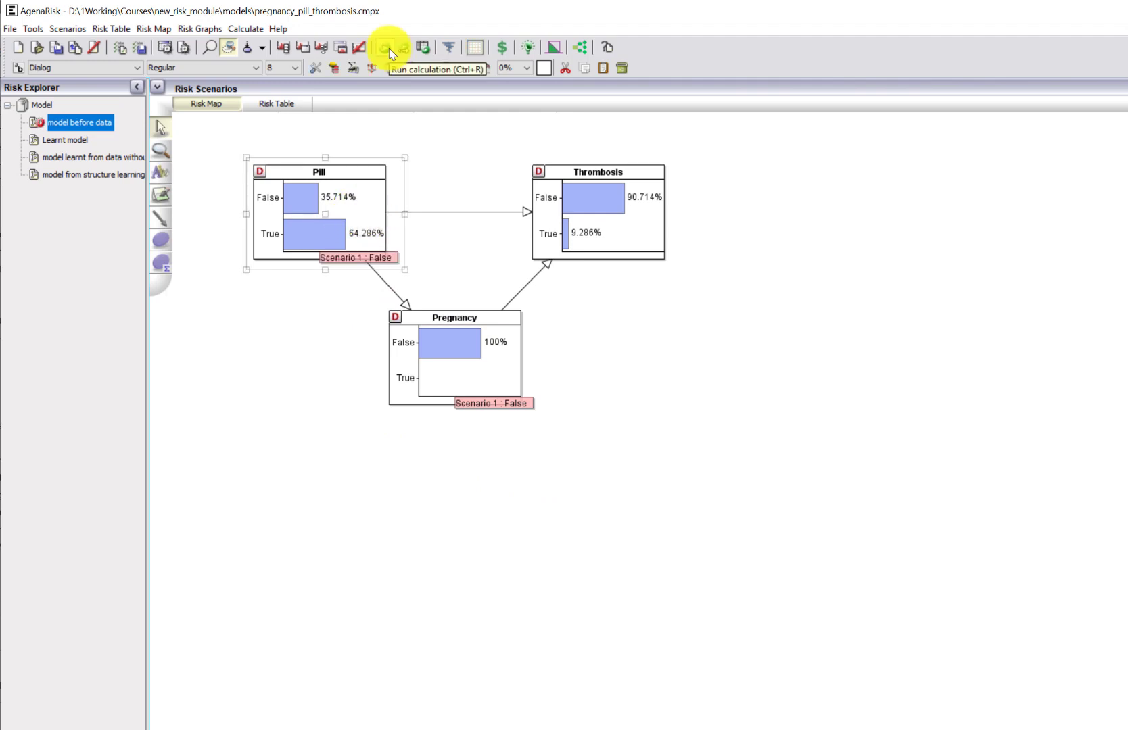
left_click(389, 48)
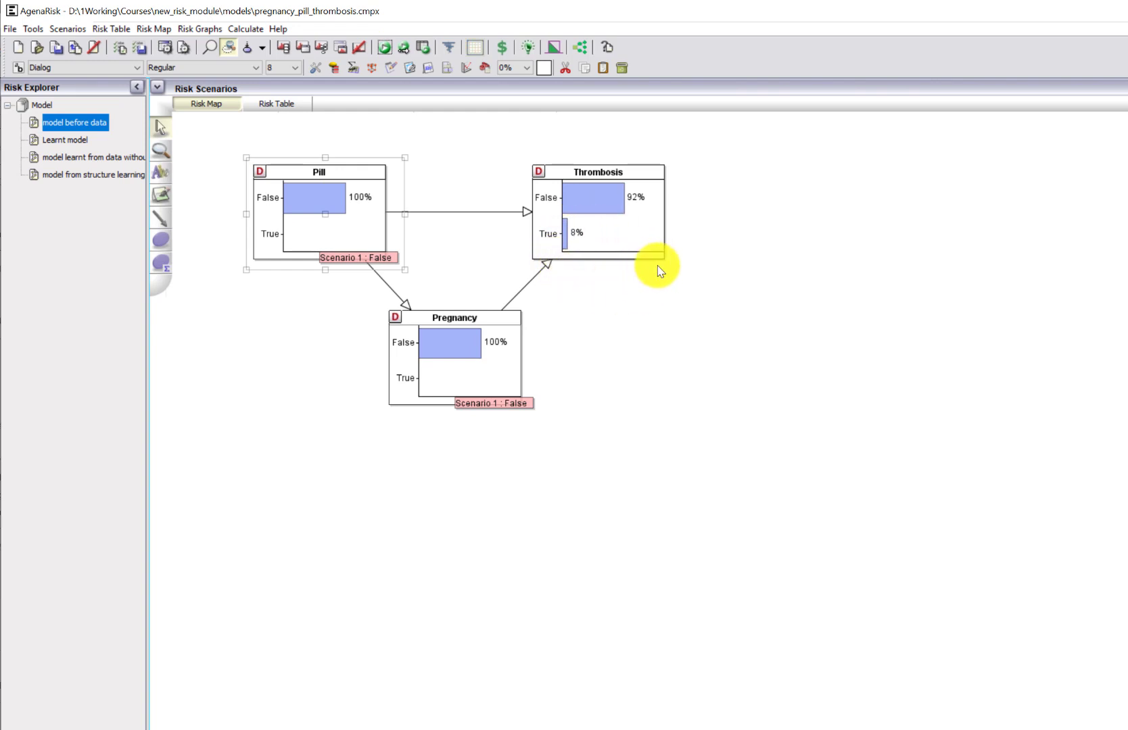
right_click(341, 231)
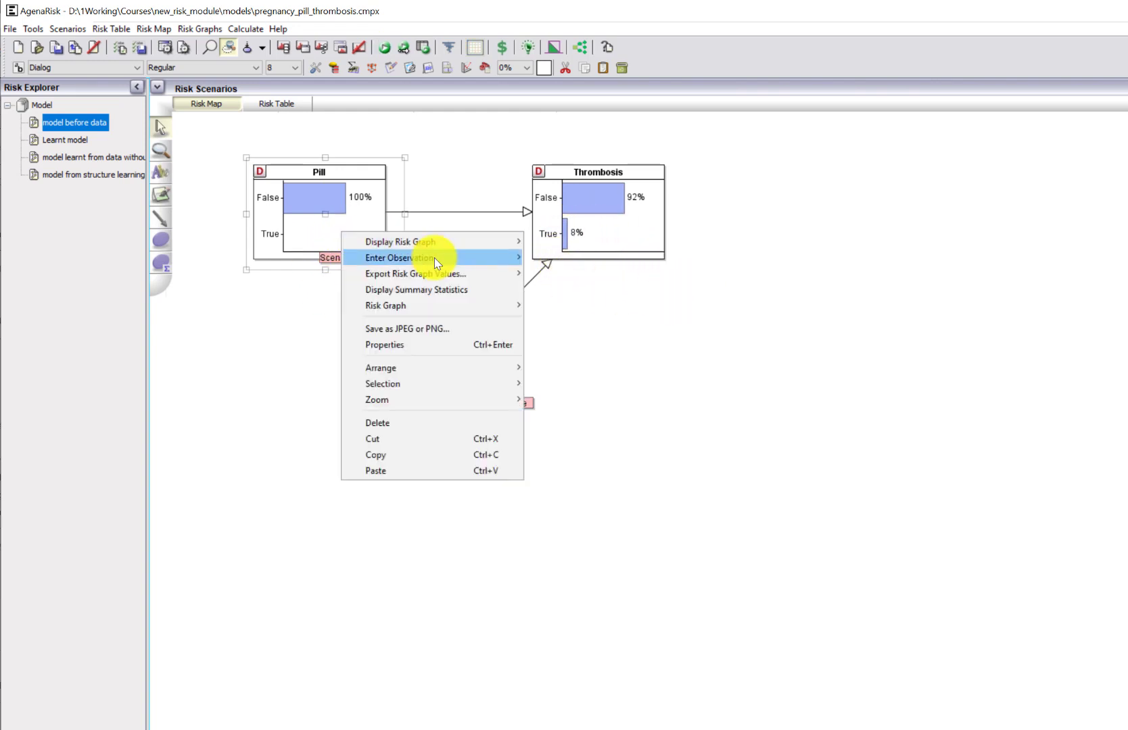
mouse_move(512, 260)
mouse_move(556, 262)
left_click(628, 271)
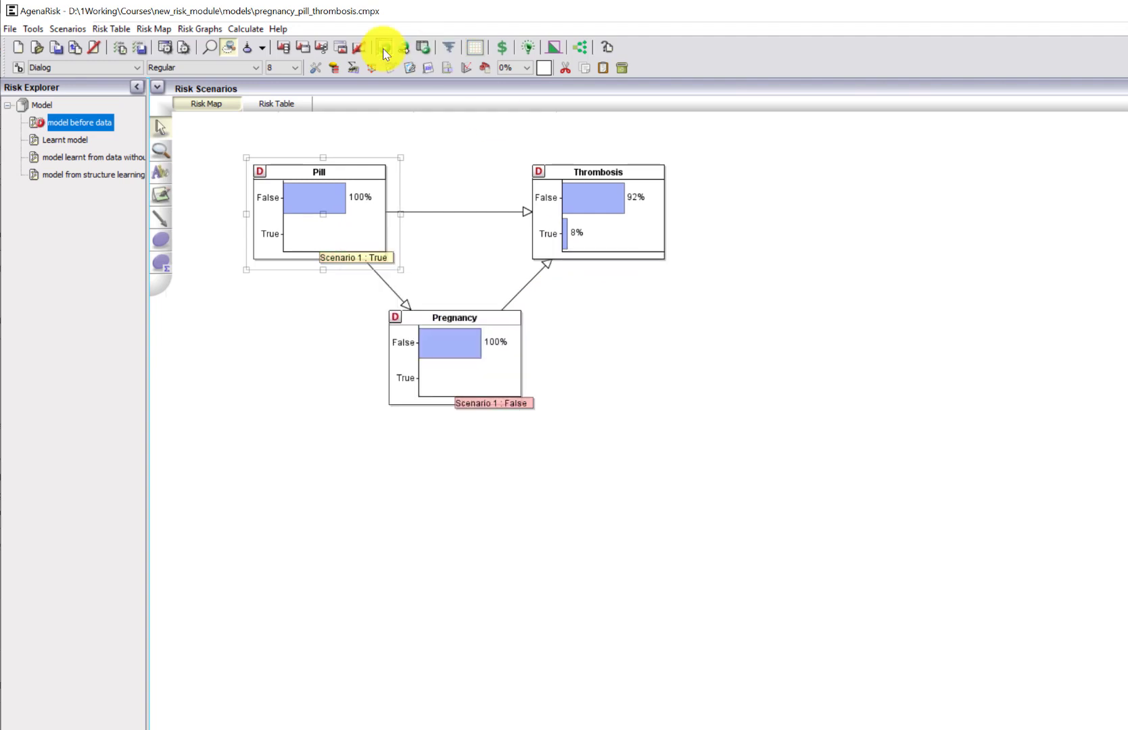
left_click(384, 49)
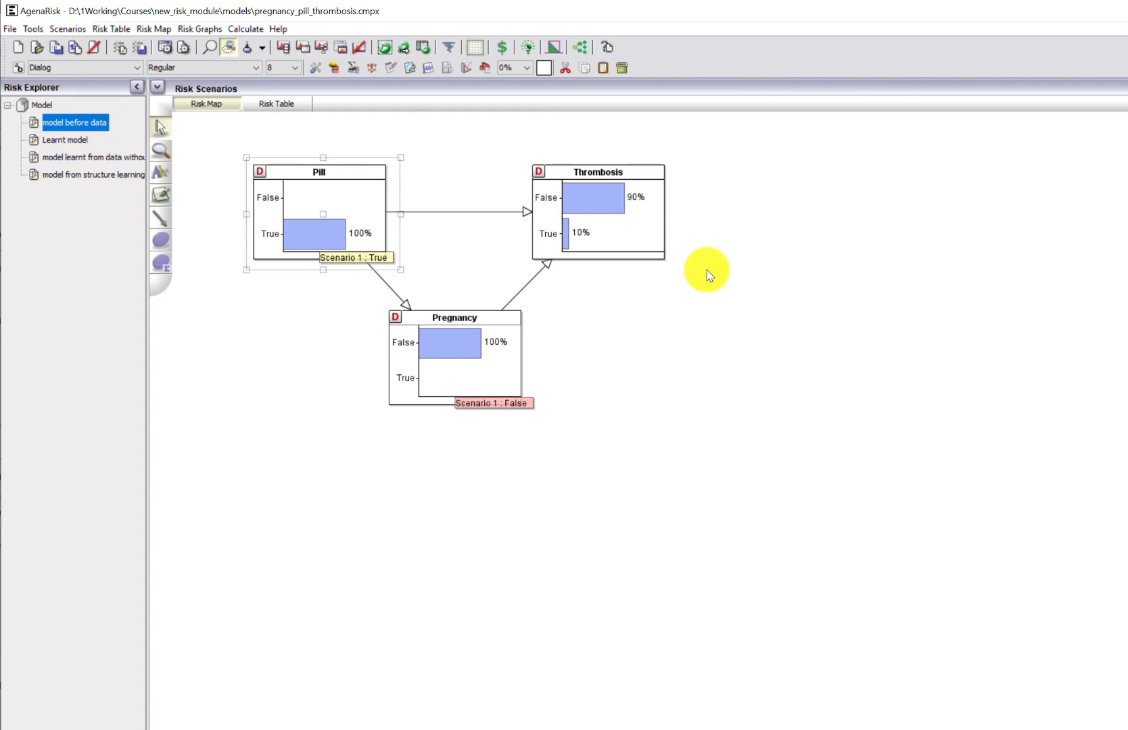
- Change Pregnancy's observation to True, clear Pill's observation, and recalculate
right_click(460, 372)
mouse_move(546, 398)
mouse_move(681, 398)
left_click(725, 415)
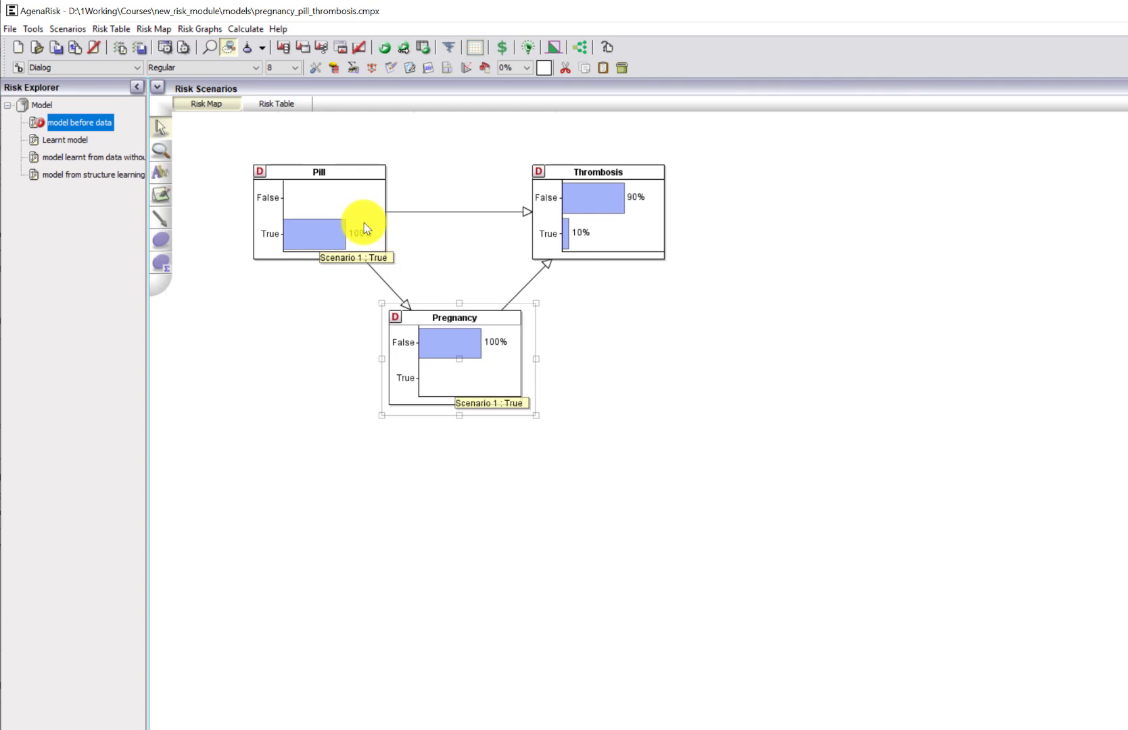
right_click(354, 214)
mouse_move(432, 242)
mouse_move(607, 238)
left_click(660, 269)
left_click(384, 46)
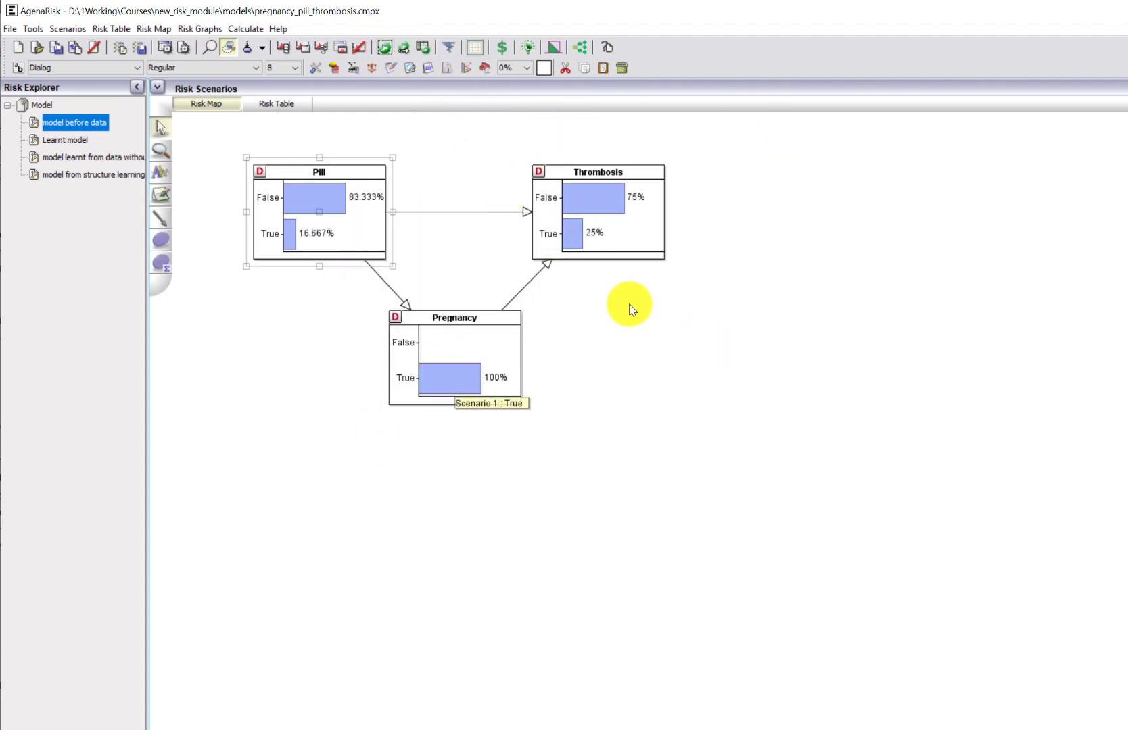
- Observe Pill as False and recalculate, then set Pill to True
right_click(344, 228)
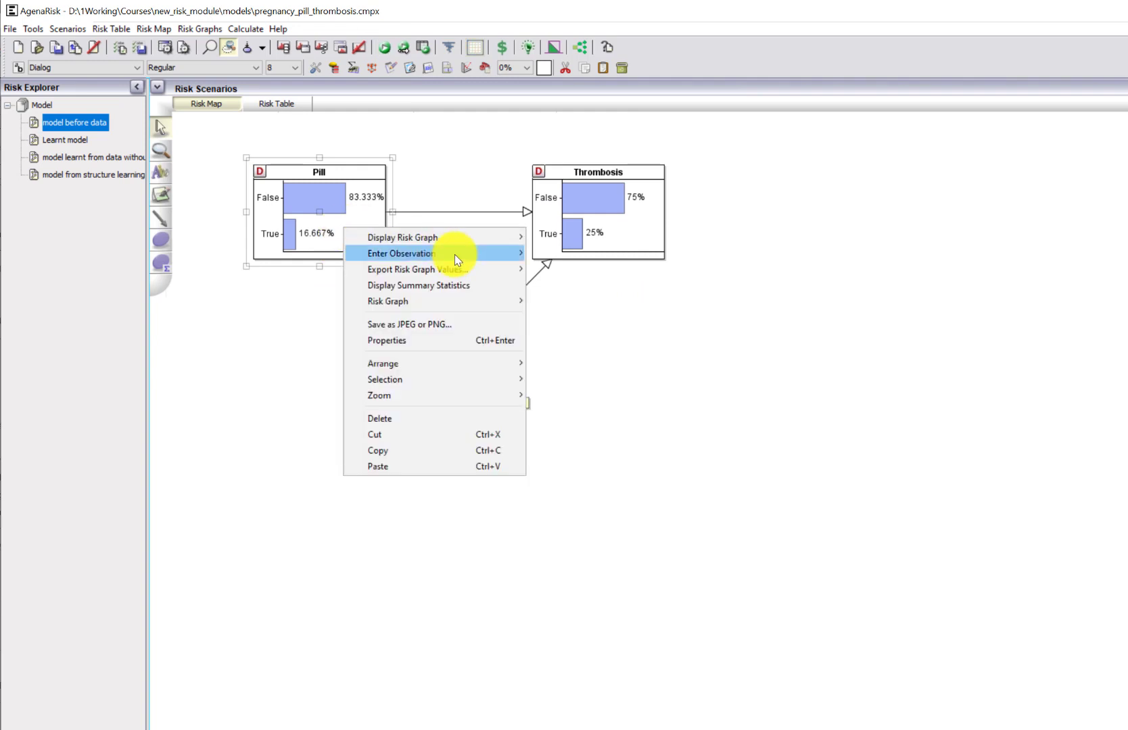
mouse_move(455, 253)
mouse_move(576, 255)
left_click(632, 254)
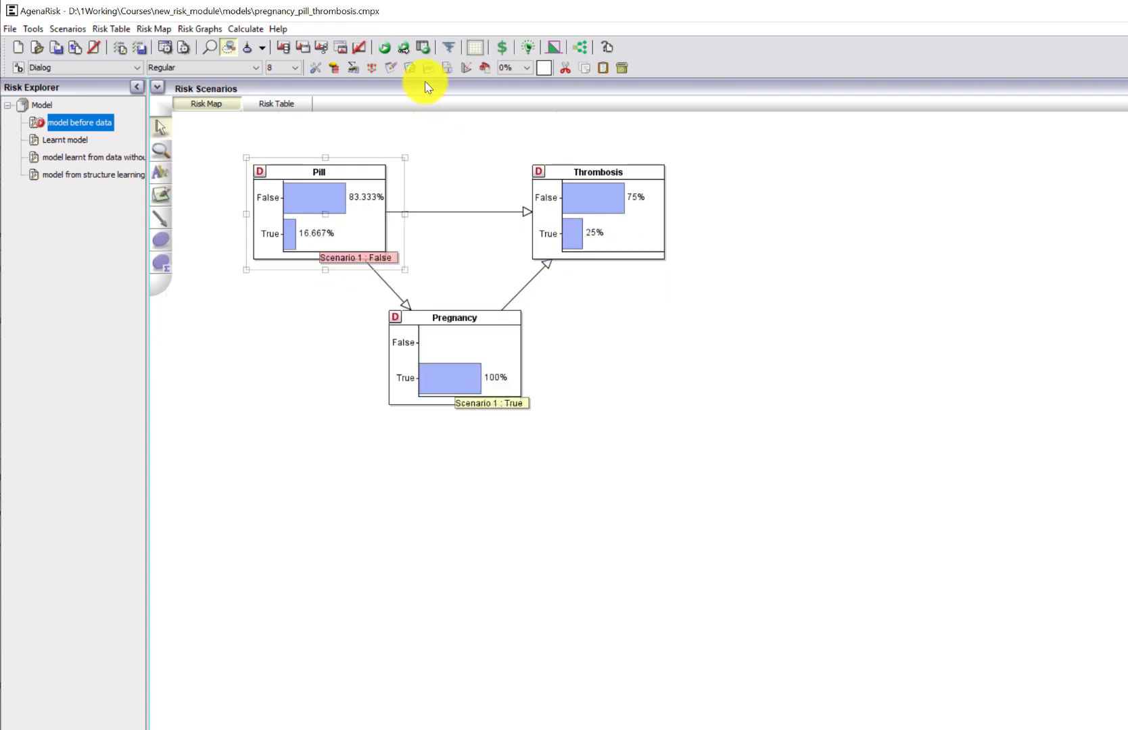
left_click(385, 46)
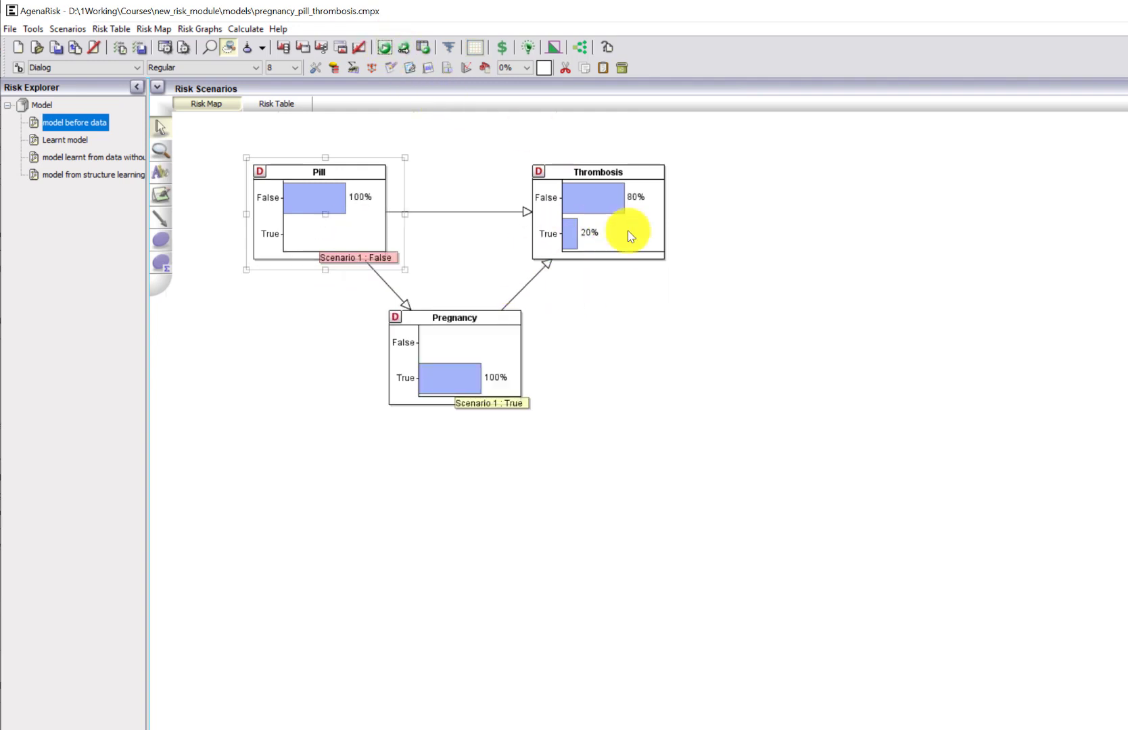
right_click(354, 236)
mouse_move(460, 259)
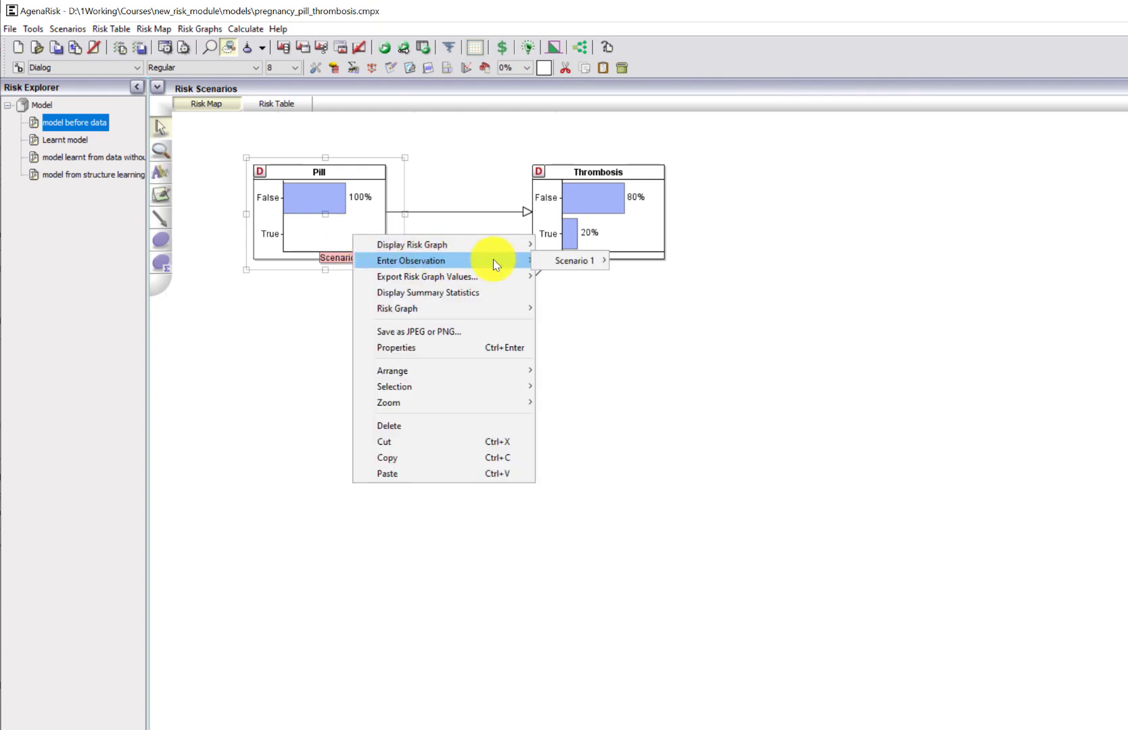
mouse_move(550, 260)
left_click(630, 282)
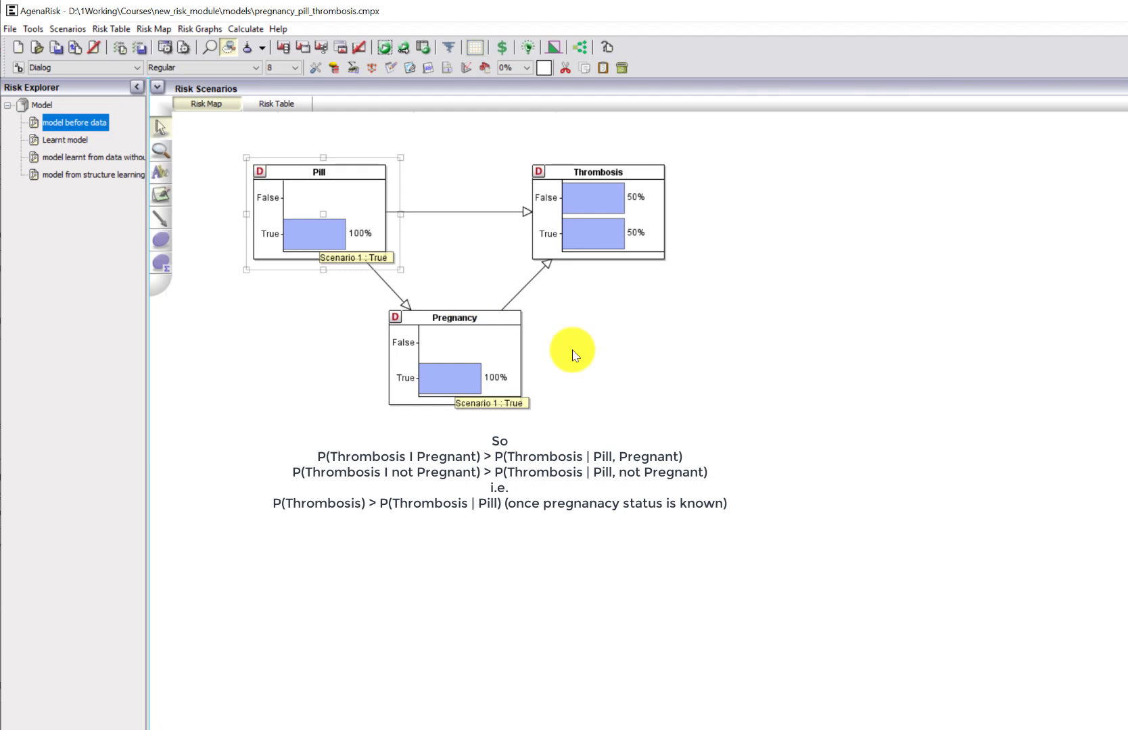
- Learn the model without pregnancy from thrombosis.csv, ignoring the unmatched Pregnancy variable
left_click(115, 158)
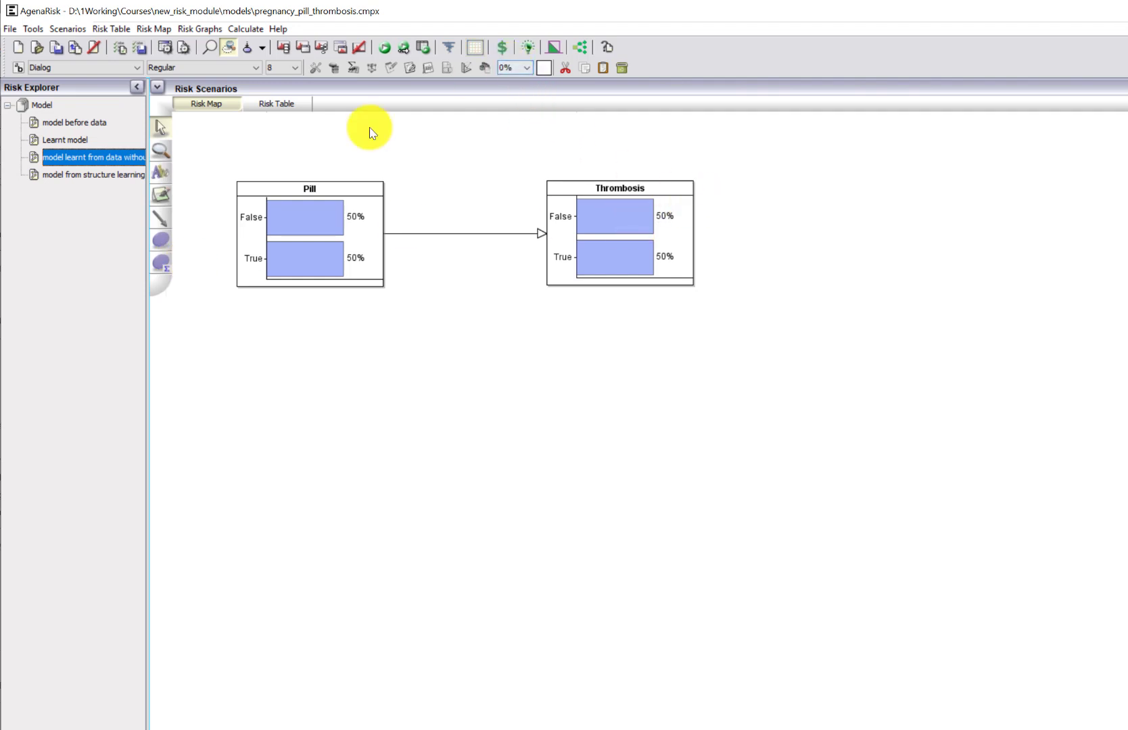
left_click(529, 46)
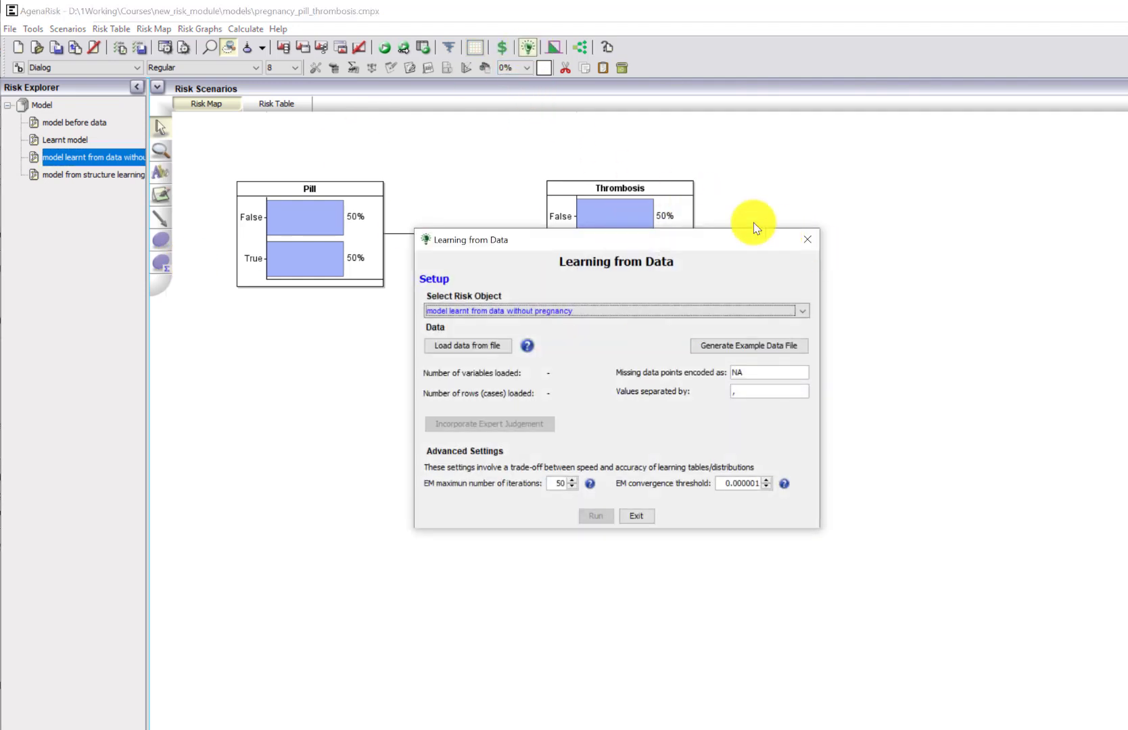
left_click(484, 346)
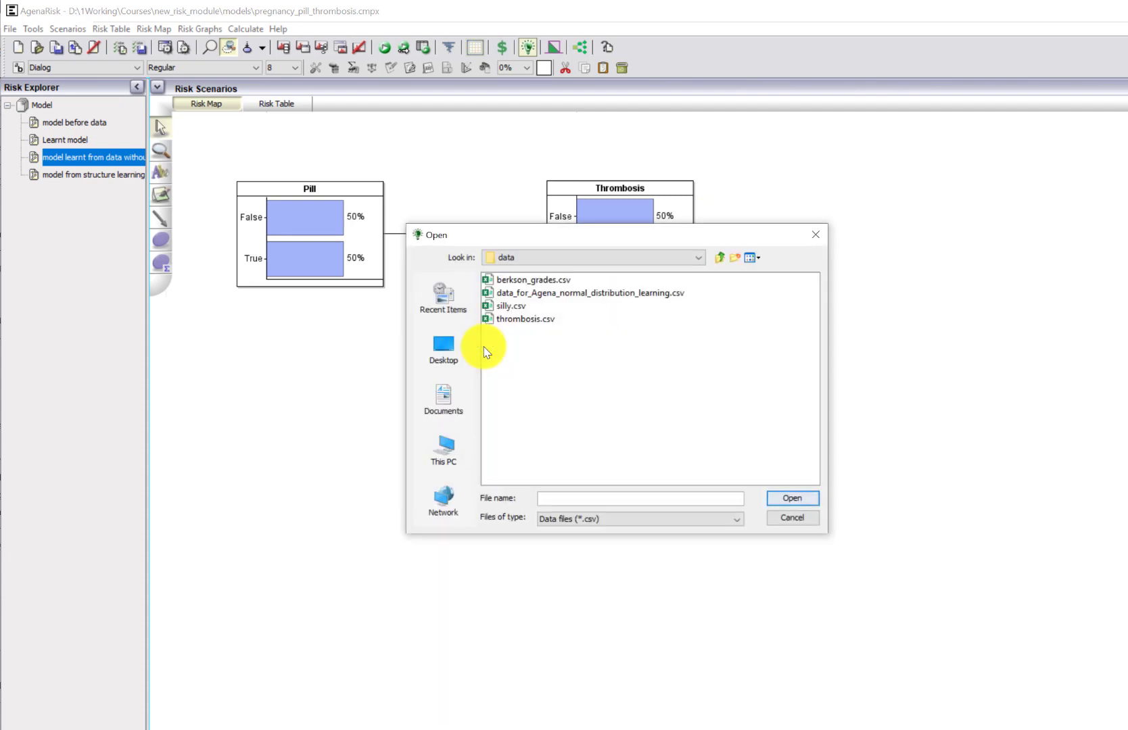
left_click(525, 319)
left_click(776, 500)
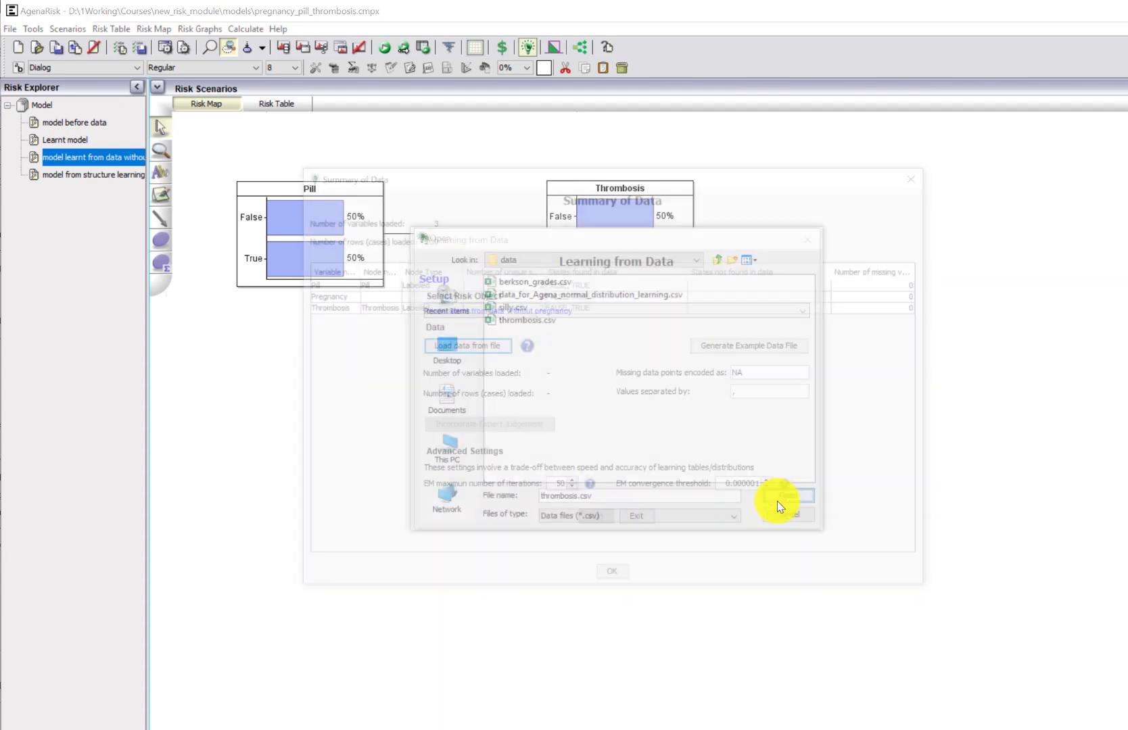
left_click(629, 579)
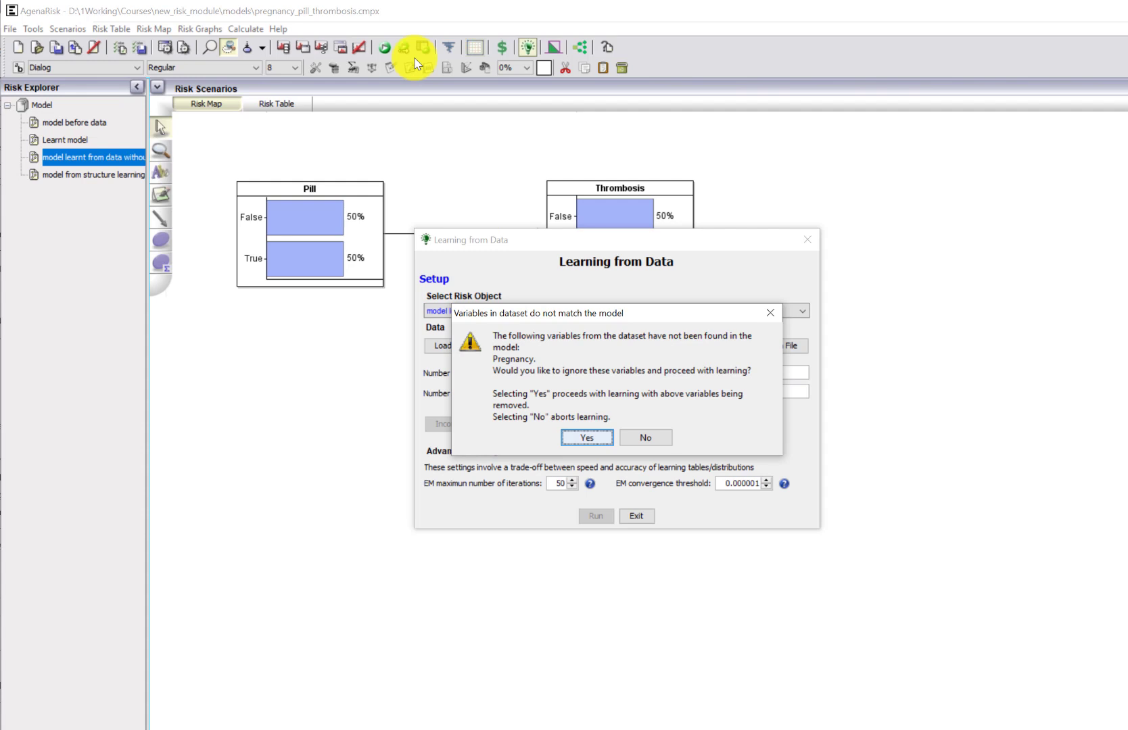
left_click(577, 439)
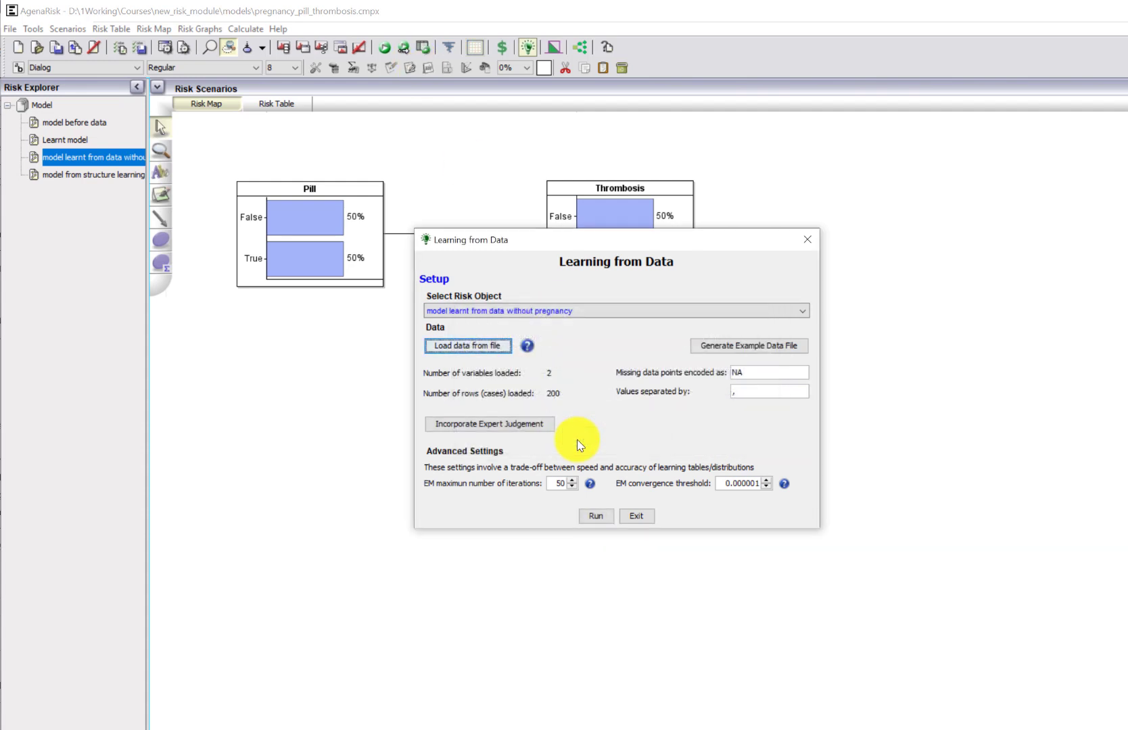
left_click(591, 516)
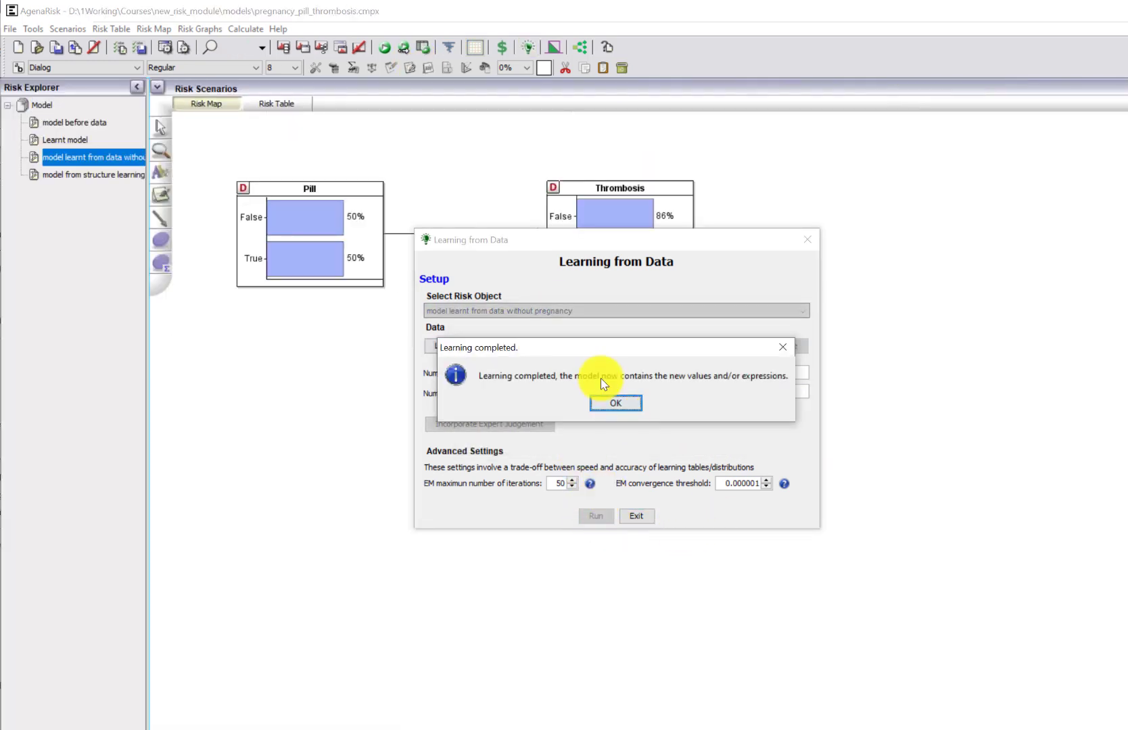
left_click(608, 399)
- View Thrombosis's probability table showing 0.86/0.14, then close it
left_click(608, 263)
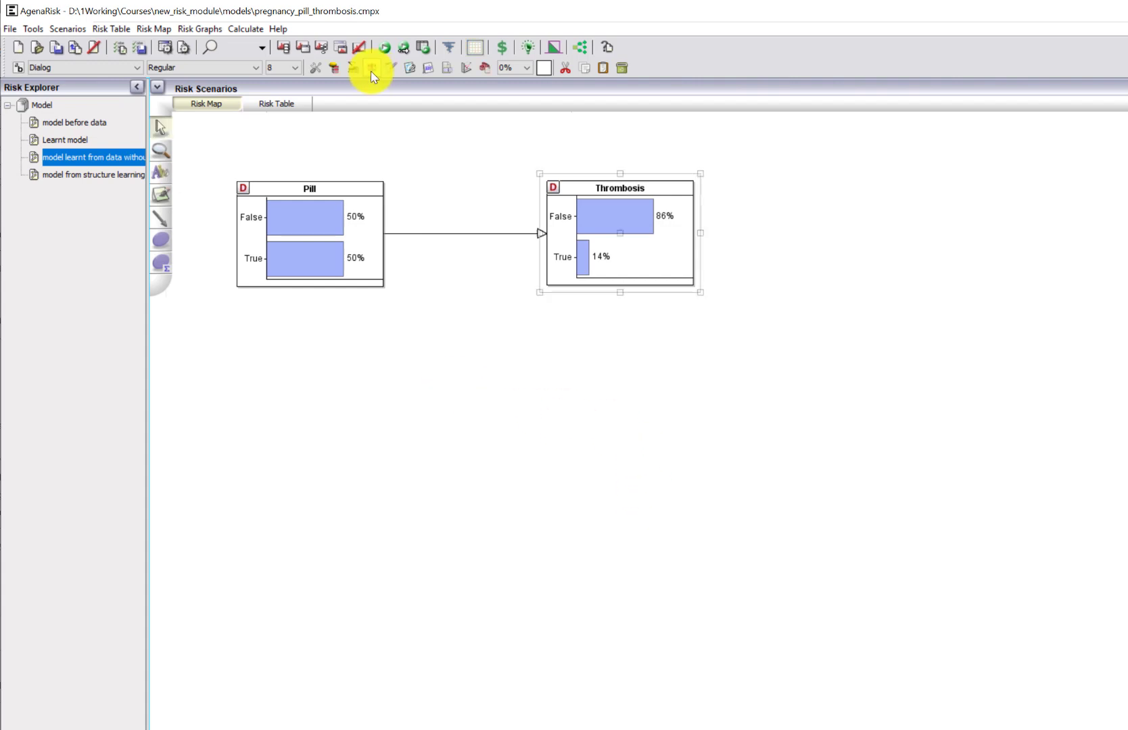
left_click(352, 68)
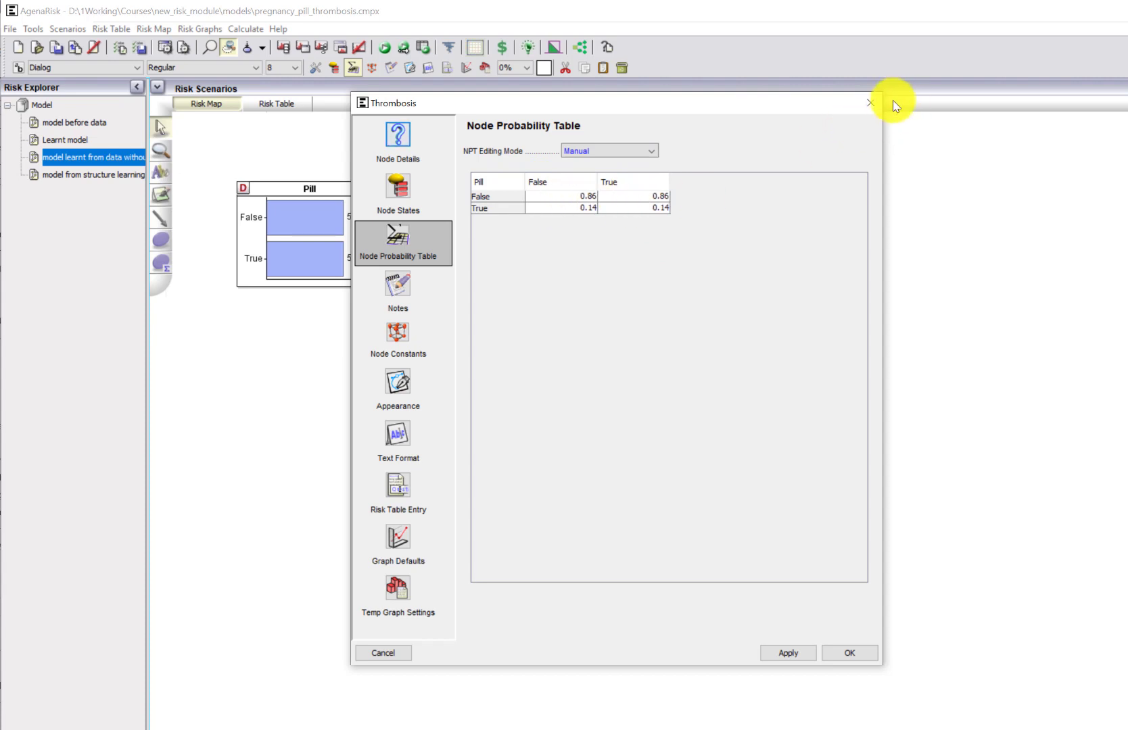
left_click(871, 104)
- Observe Pill as True and recalculate, then as False; Thrombosis stays 86/14
right_click(321, 259)
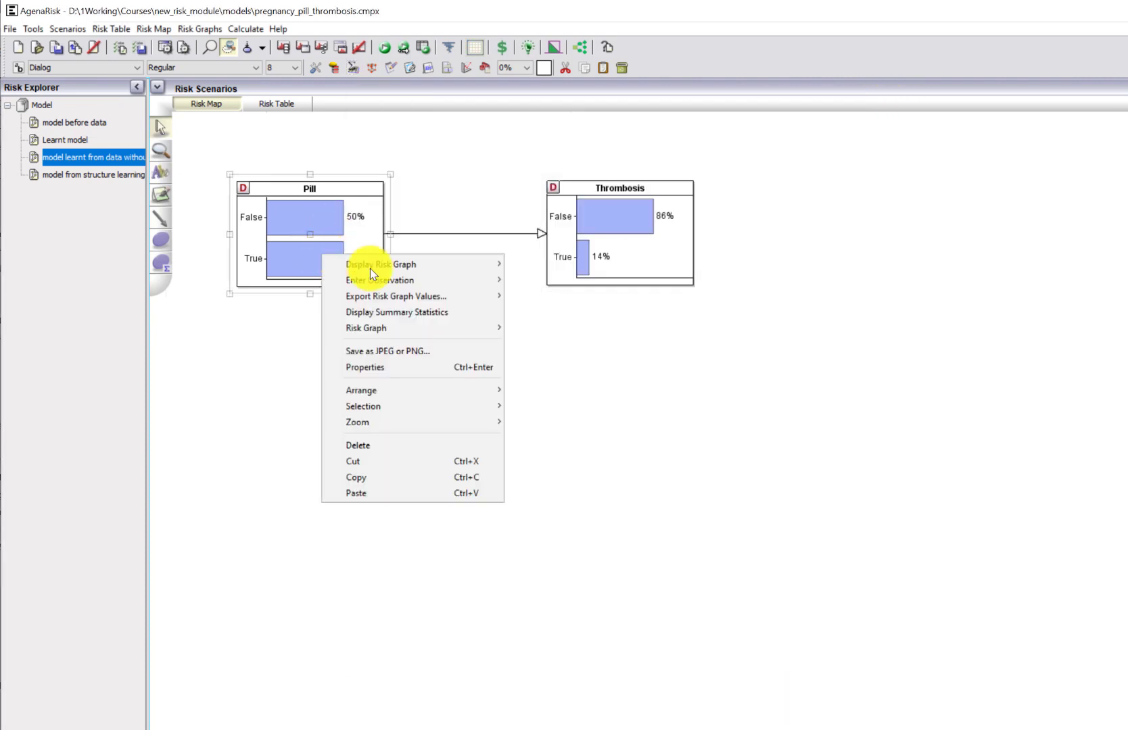
left_click(626, 298)
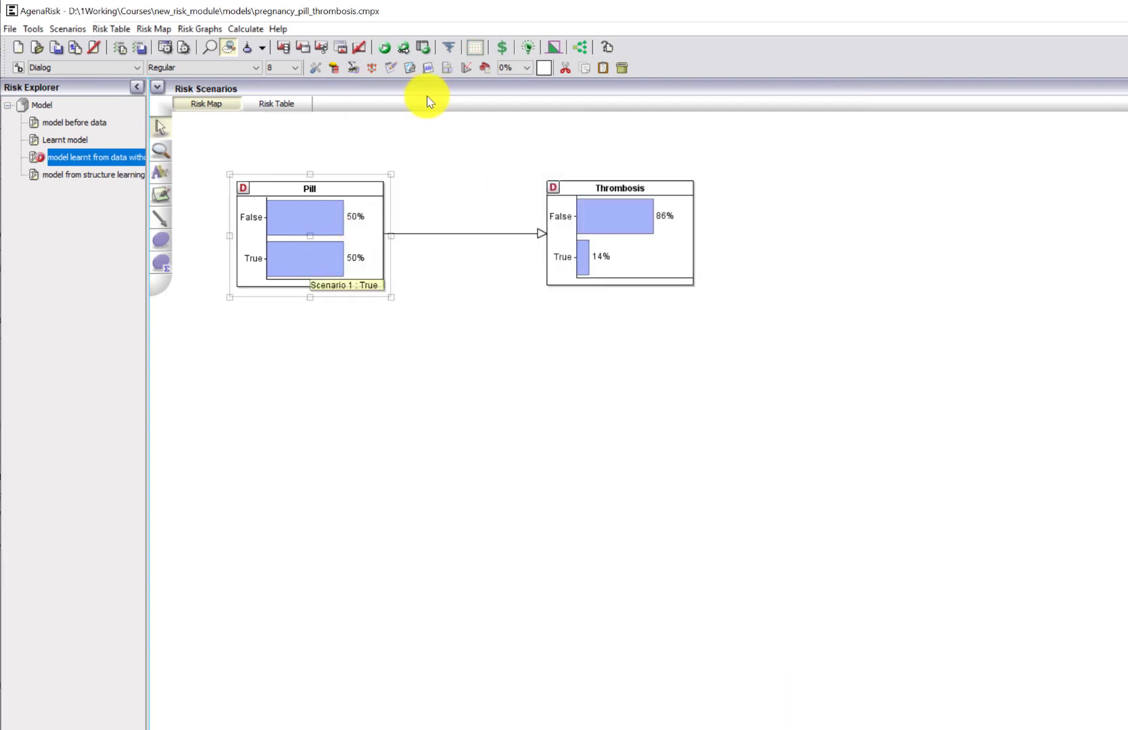
left_click(383, 48)
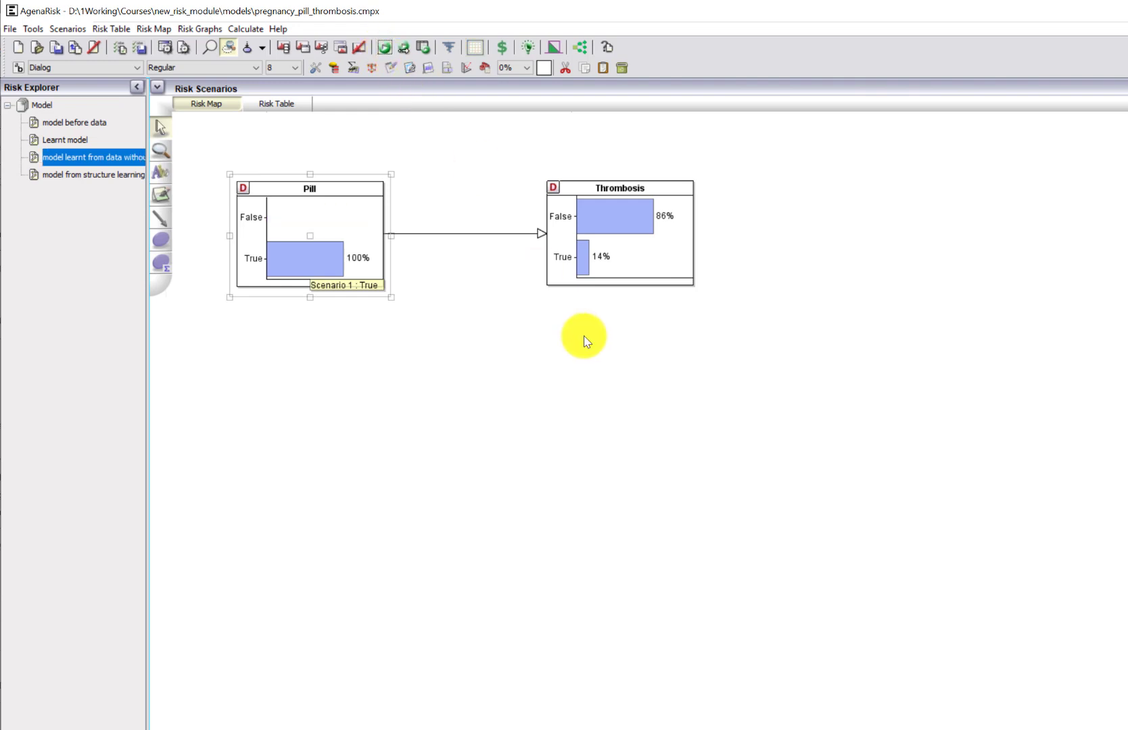
right_click(348, 250)
mouse_move(470, 276)
mouse_move(567, 277)
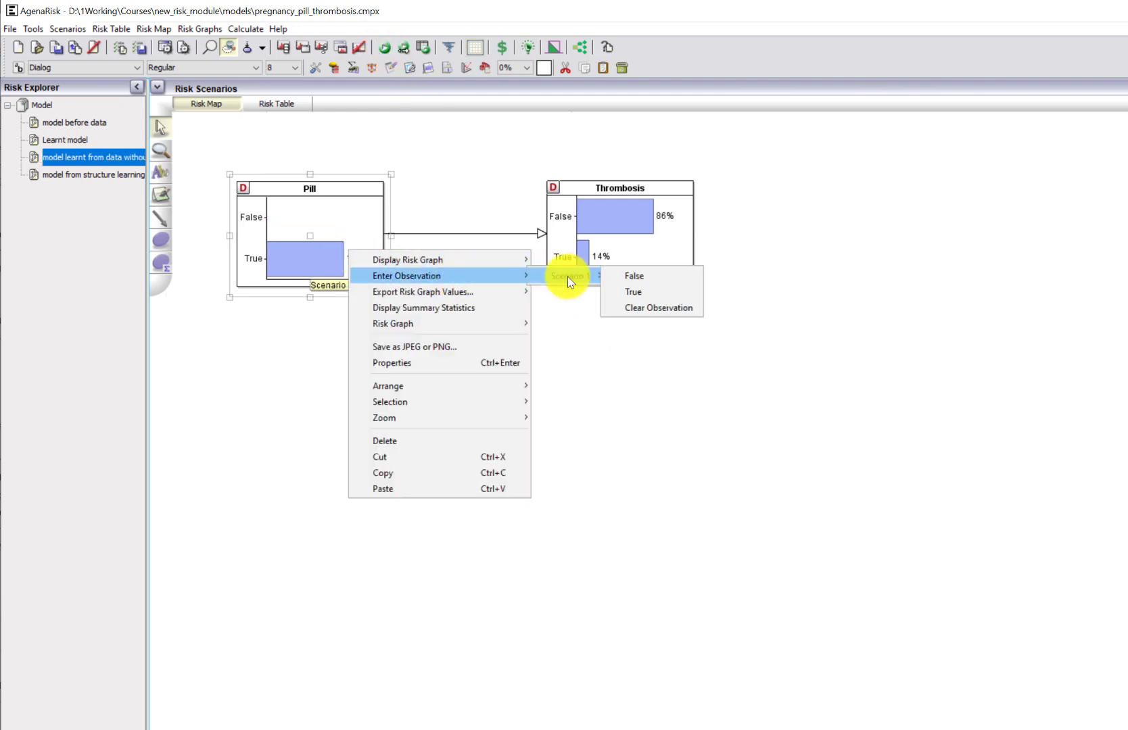
left_click(623, 274)
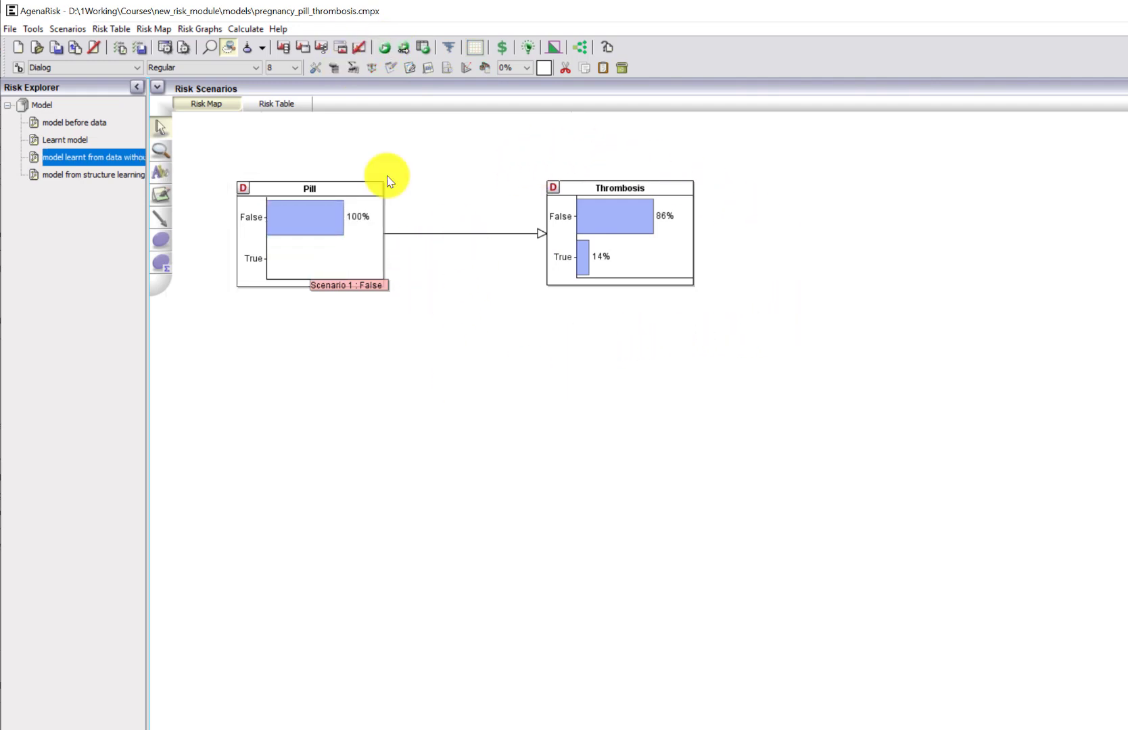
- Clear Pill's observation, recalculate, and switch to the model from structure learning
right_click(347, 266)
mouse_move(433, 289)
mouse_move(568, 289)
left_click(629, 320)
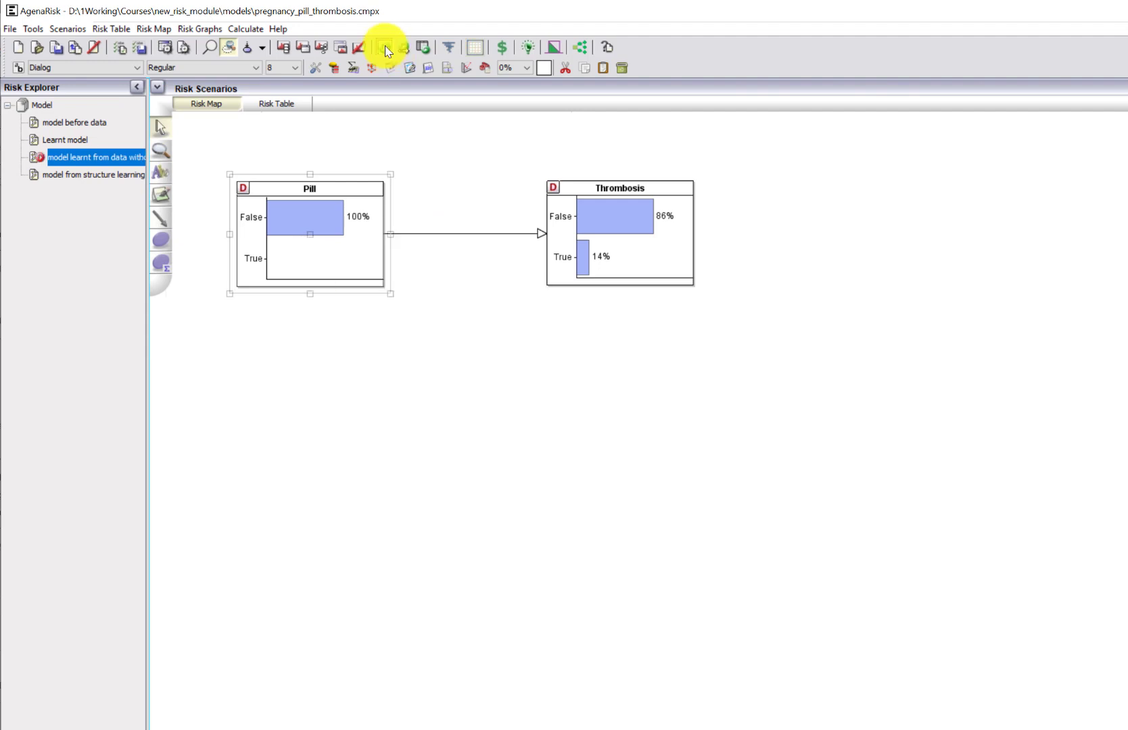
left_click(385, 46)
left_click(409, 412)
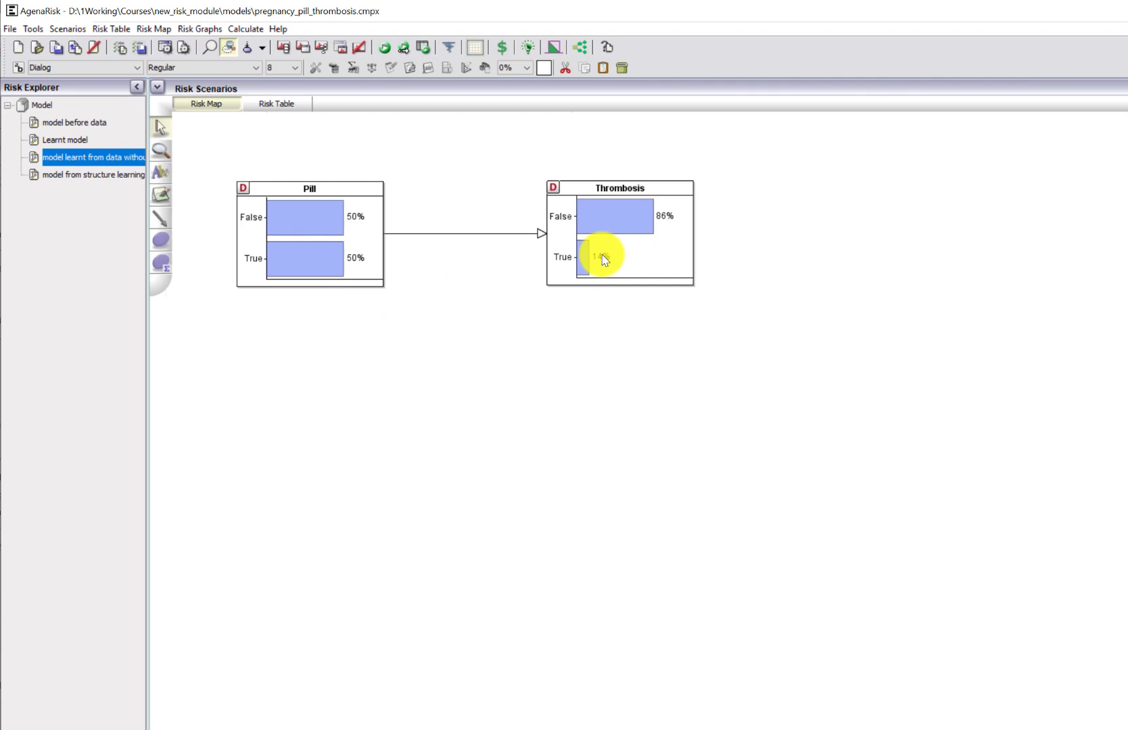
key("Down")
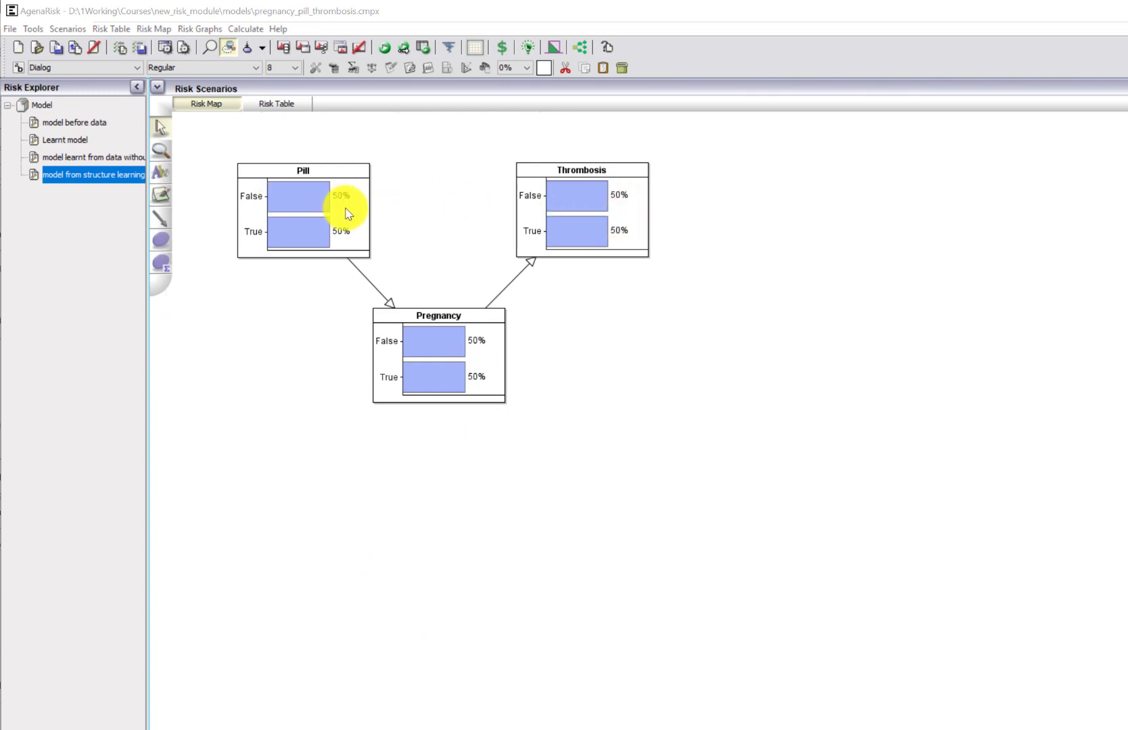
- Learn the structure-learning model's probabilities from thrombosis.csv and compare with the Learnt model
left_click(528, 47)
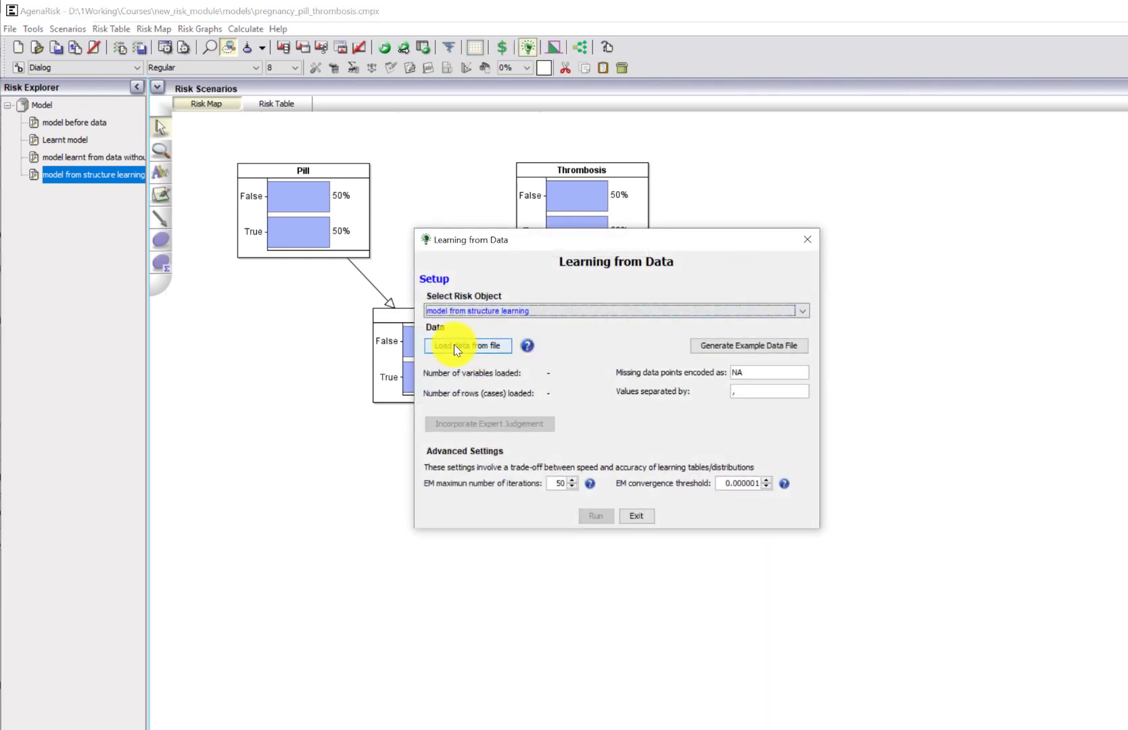
left_click(453, 347)
left_click(792, 500)
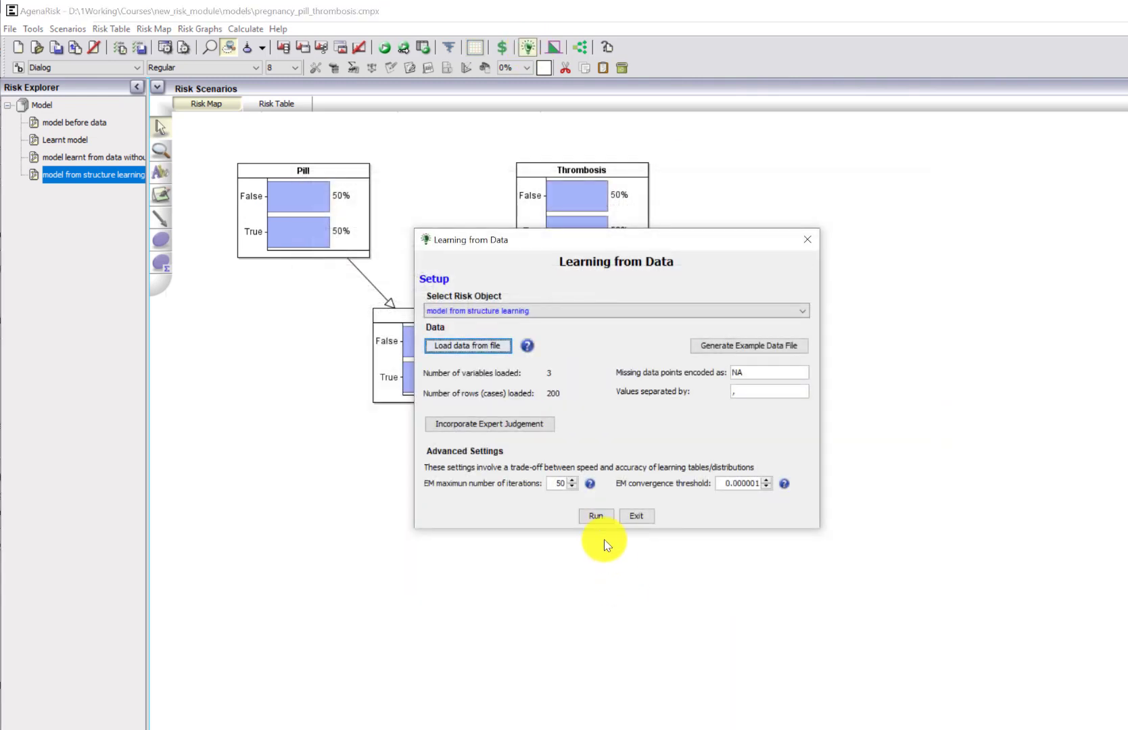
left_click(591, 517)
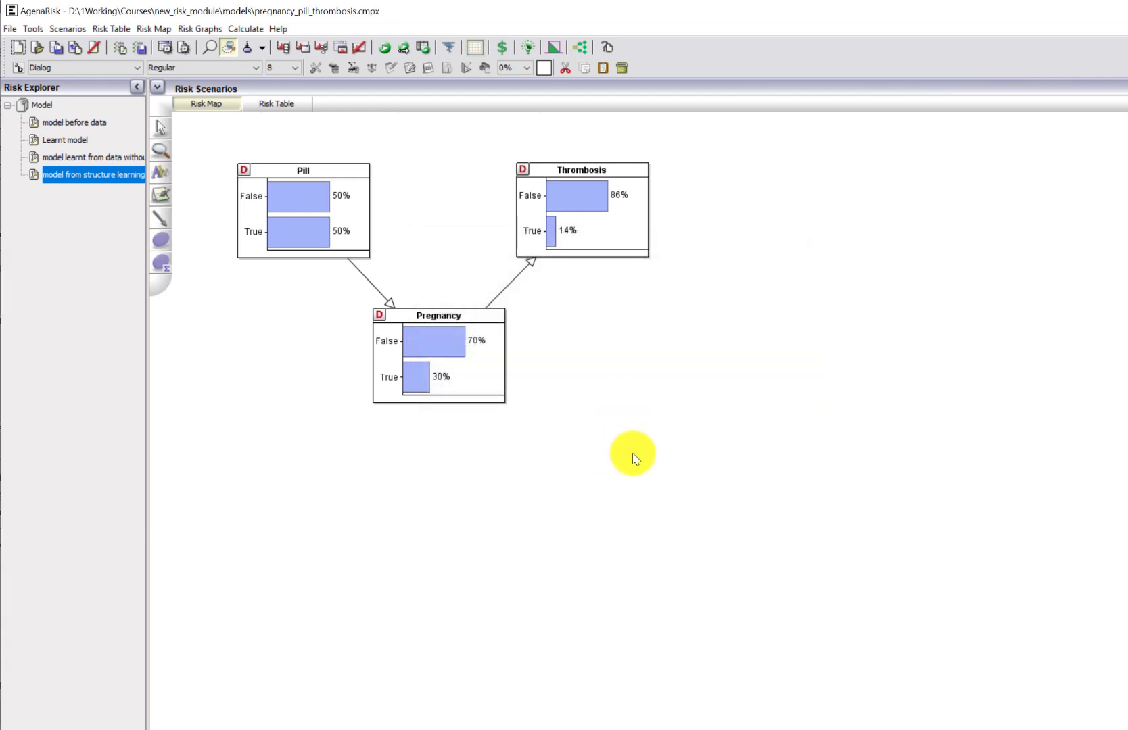
left_click(58, 141)
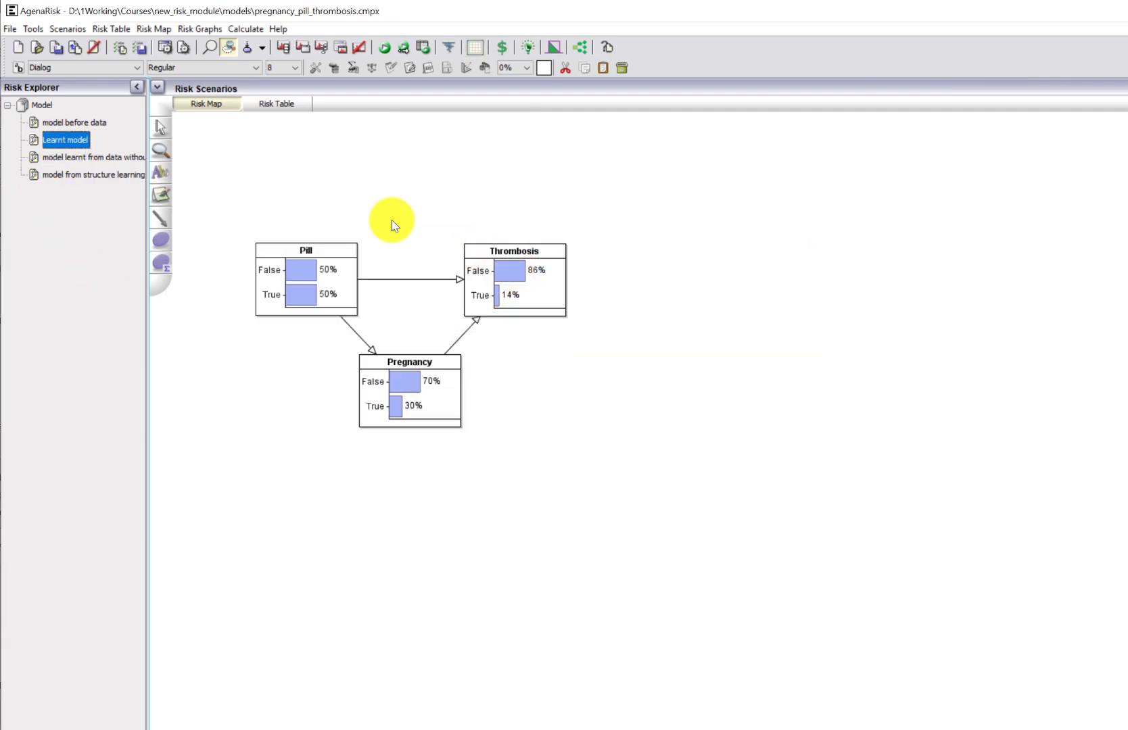
left_click(90, 176)
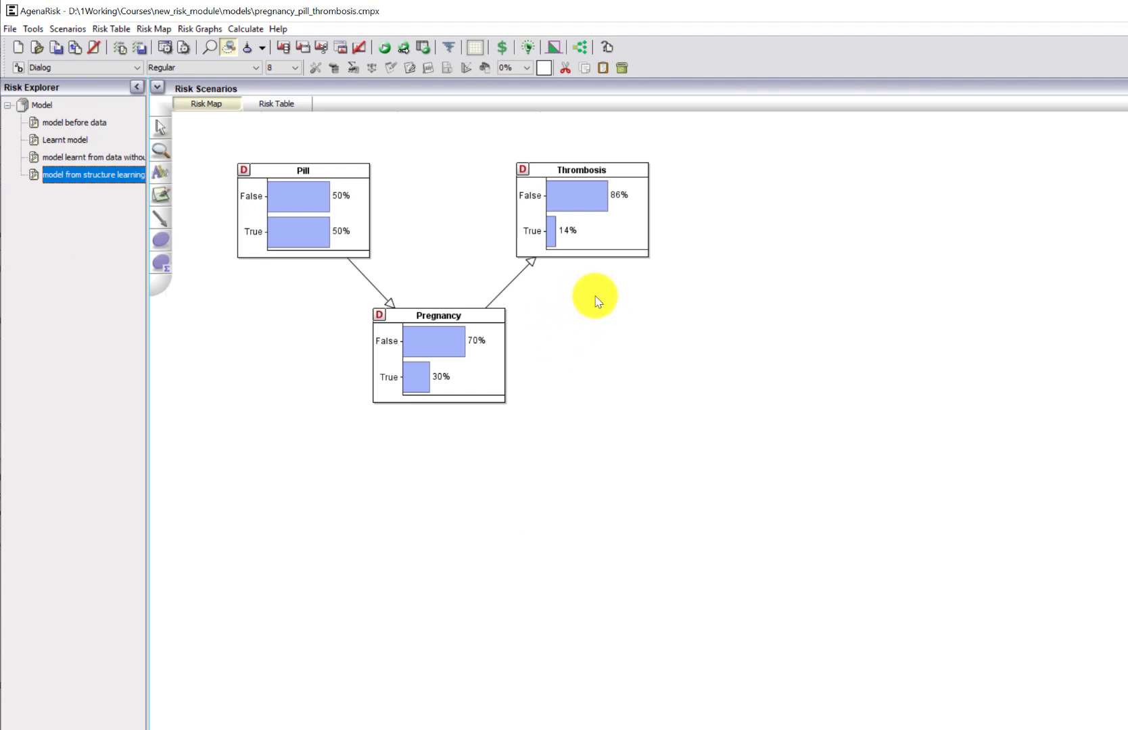
- Observe Pill as True and recalculate: Pregnancy 90/10, Thrombosis 89.143/10.857
right_click(320, 232)
mouse_move(372, 255)
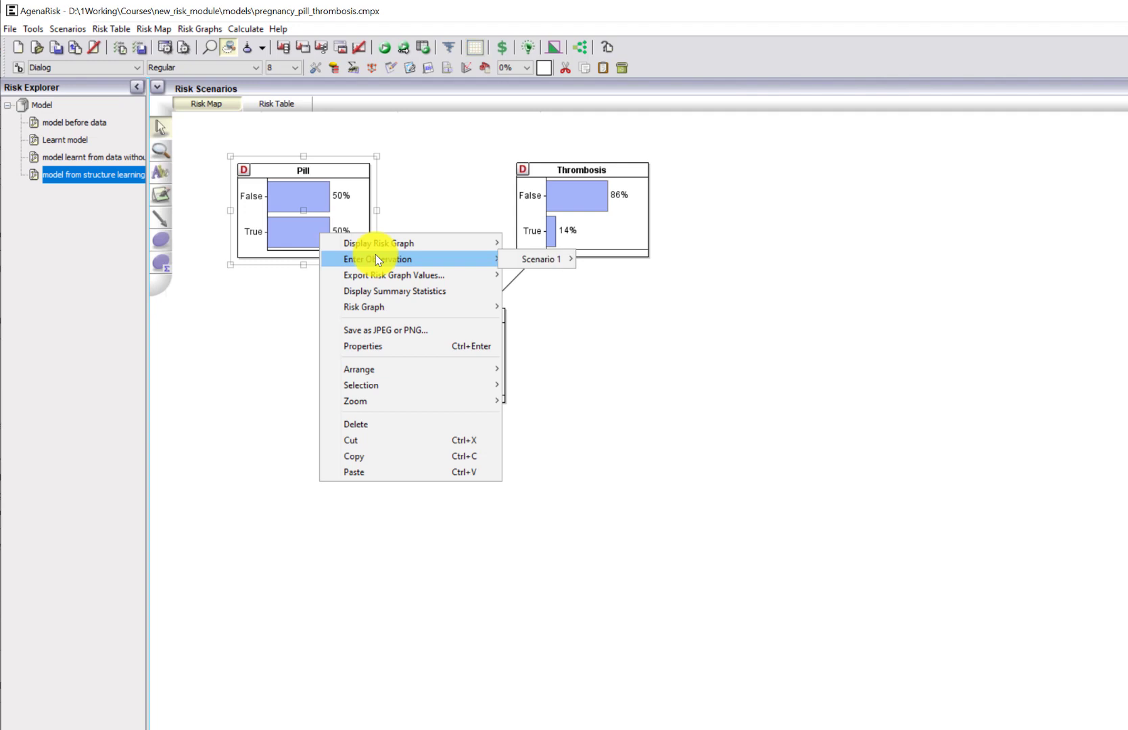
left_click(521, 257)
left_click(384, 47)
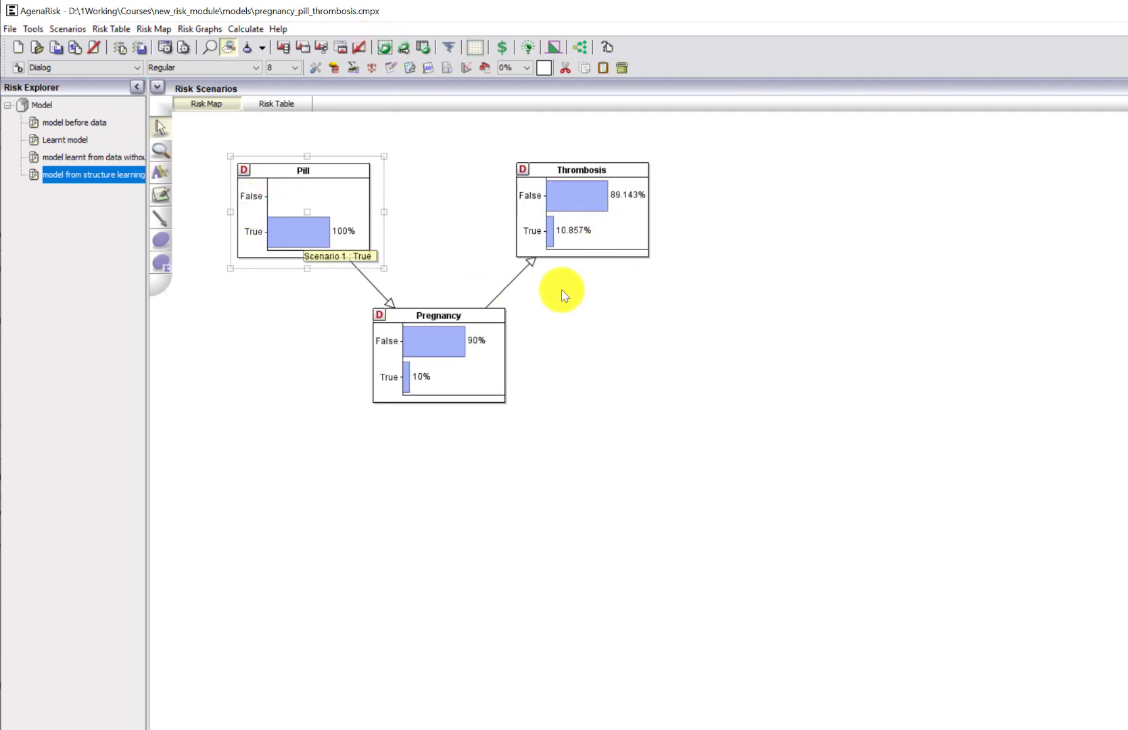
- Change Pill's observation to False and recalculate the structure-learning model
right_click(313, 217)
mouse_move(395, 244)
mouse_move(536, 244)
left_click(606, 244)
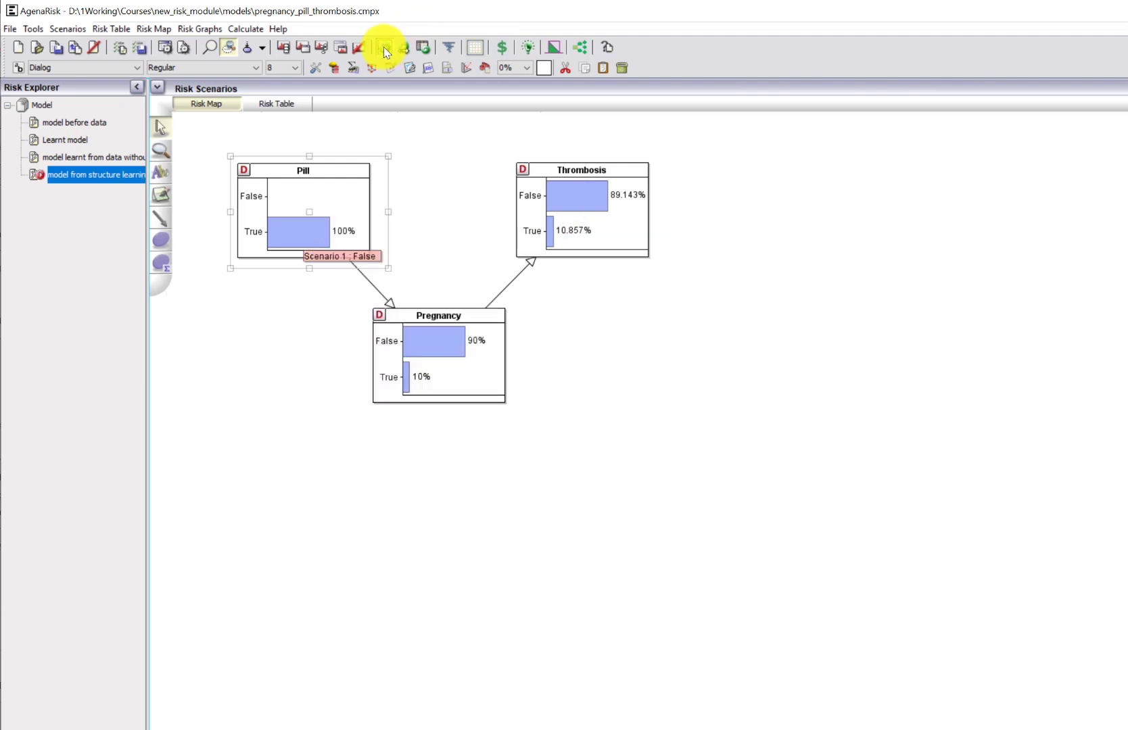
left_click(383, 46)
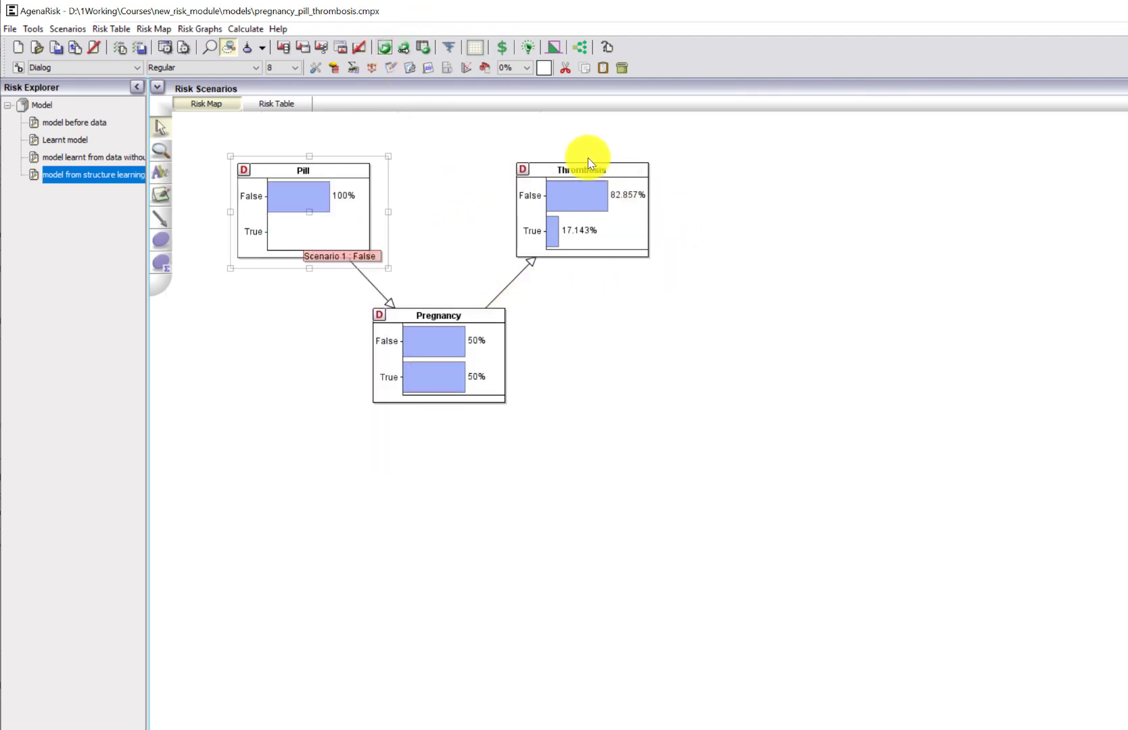